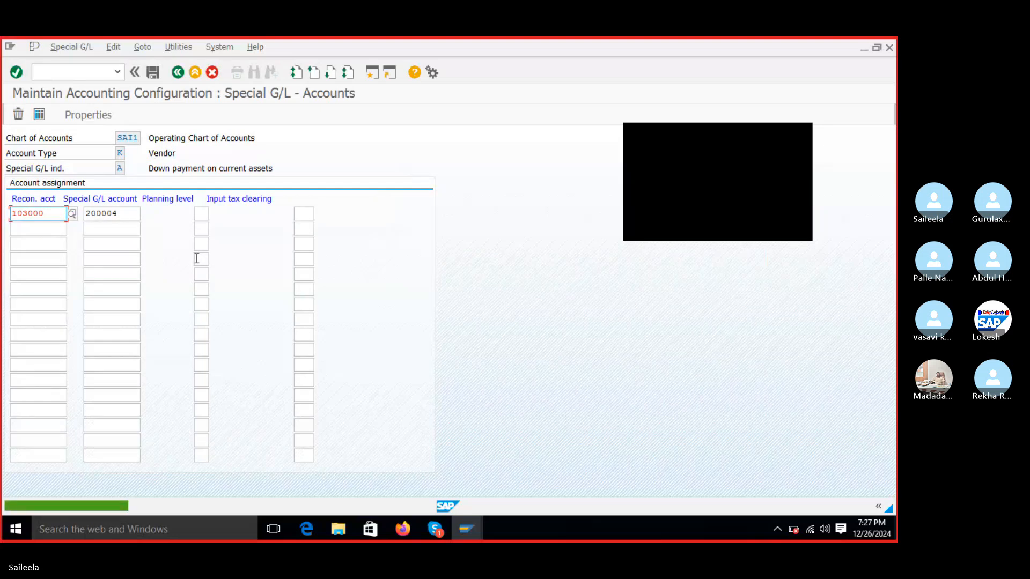
left_click(98, 74)
type("/nf")
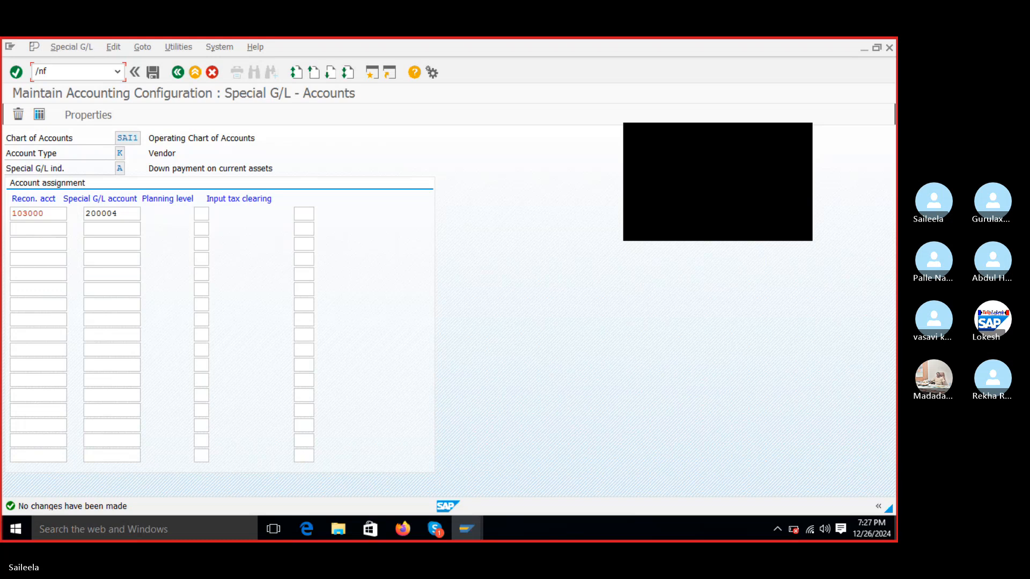
type("-48")
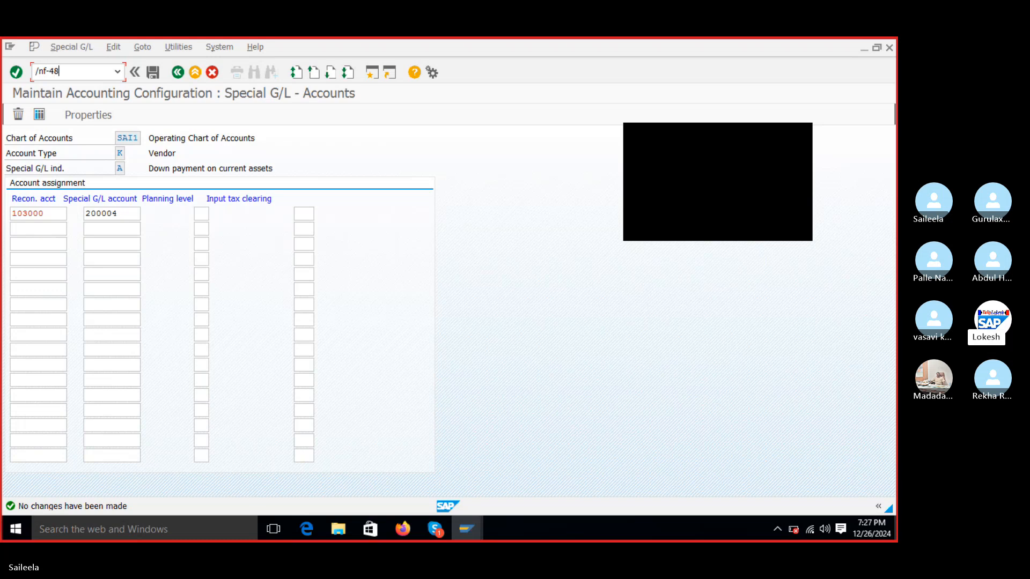
key("Return")
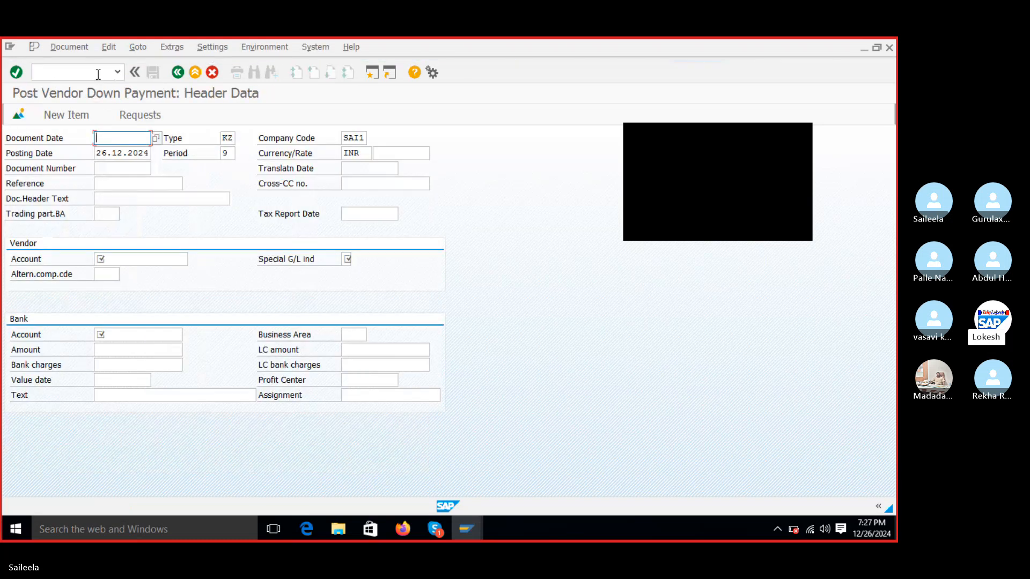
left_click(178, 72)
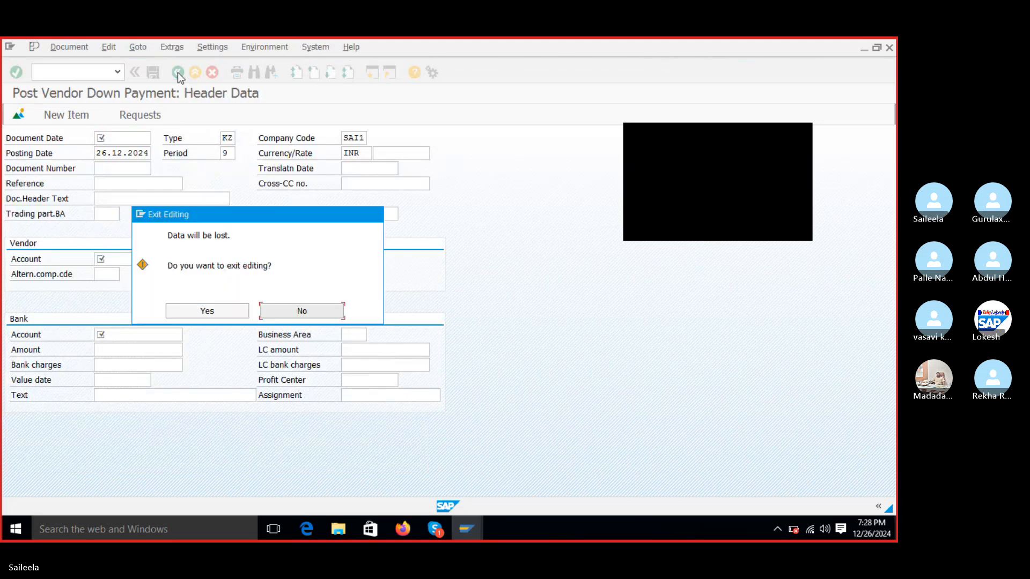
left_click(217, 313)
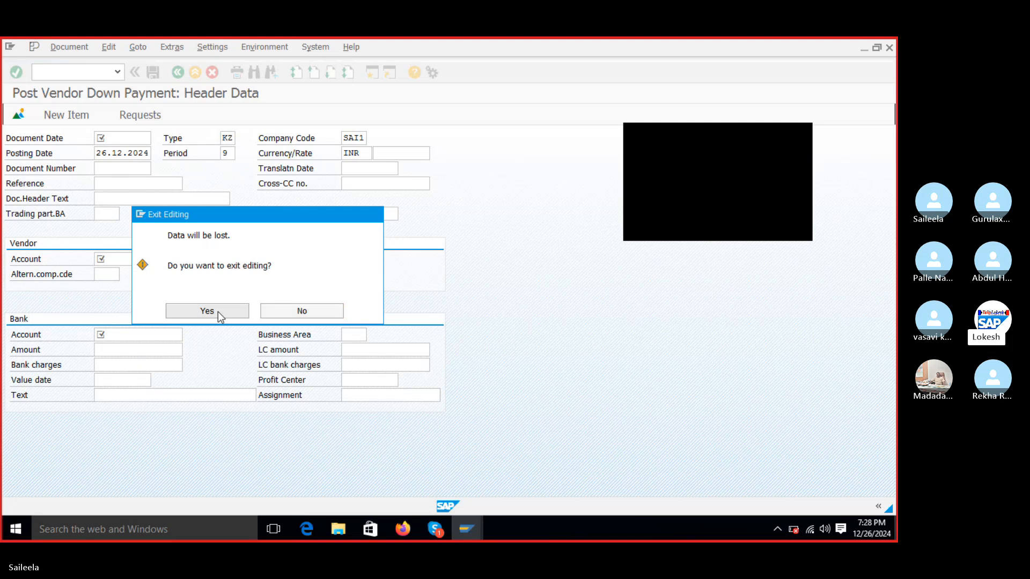
- Open transaction FS00 and review the Advance to Vendor account's control data and document creation settings under current assets
type("fs00")
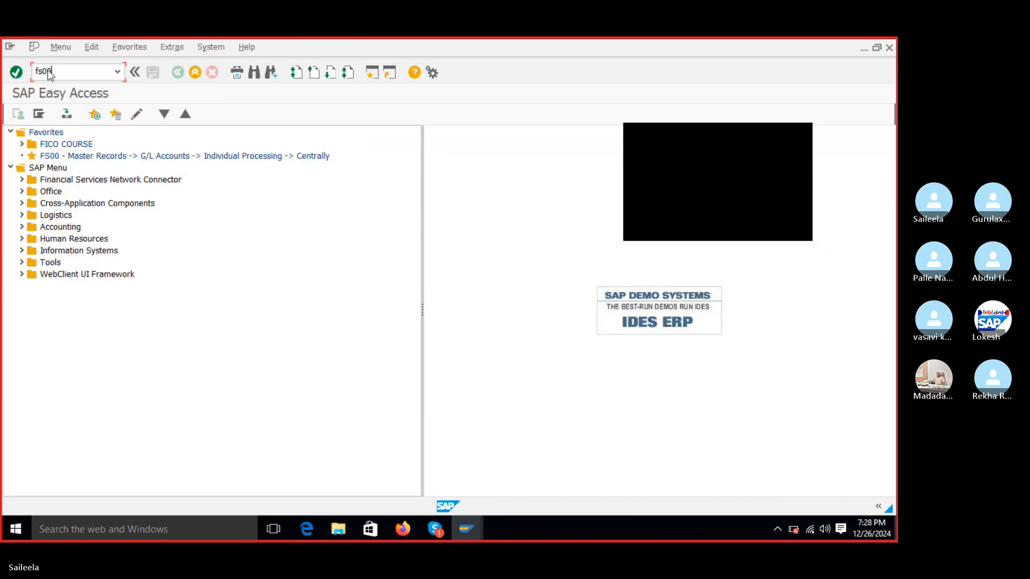
key("Return")
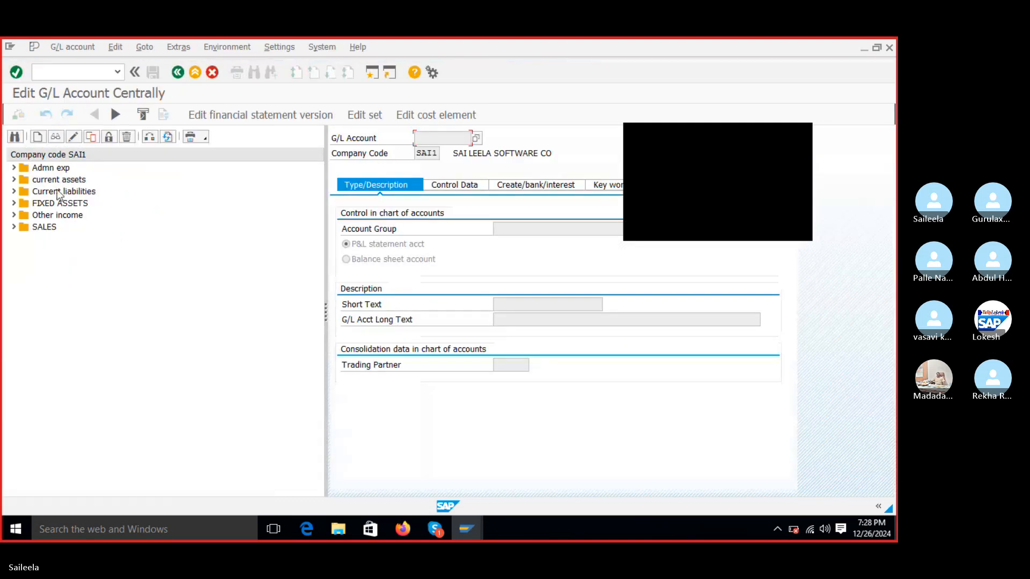
left_click(14, 192)
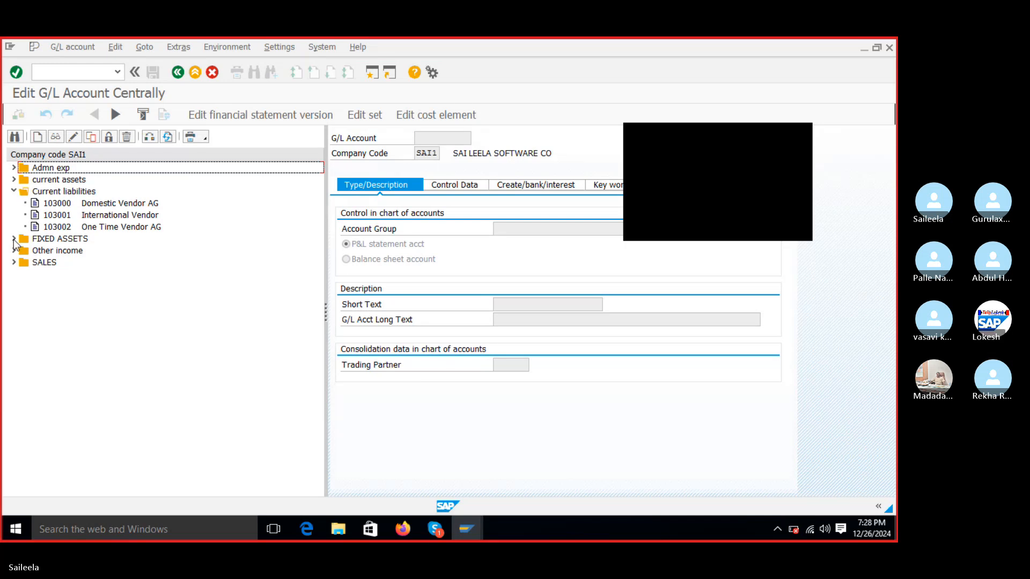
left_click(14, 179)
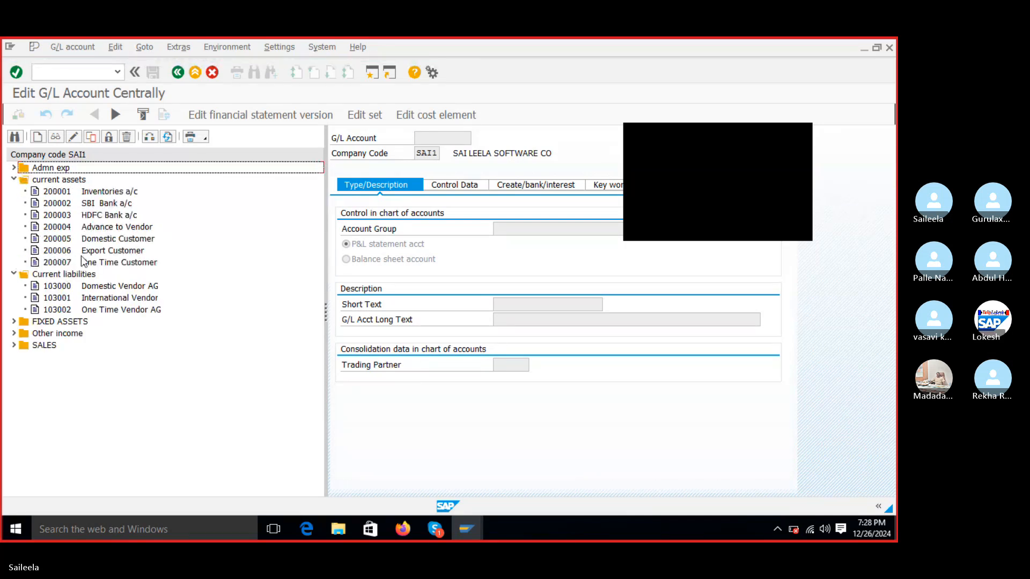
left_click(85, 232)
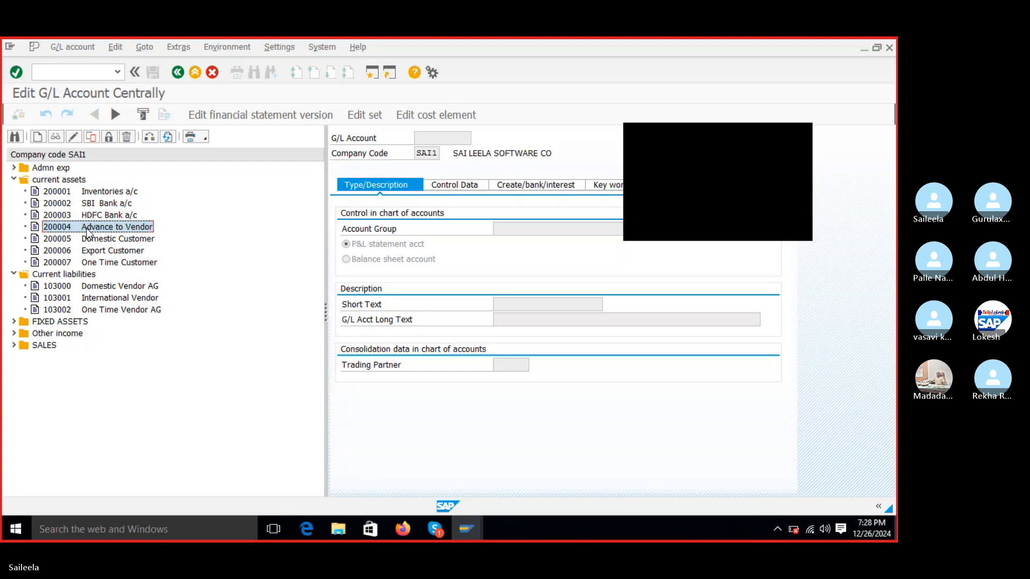
double_click(88, 228)
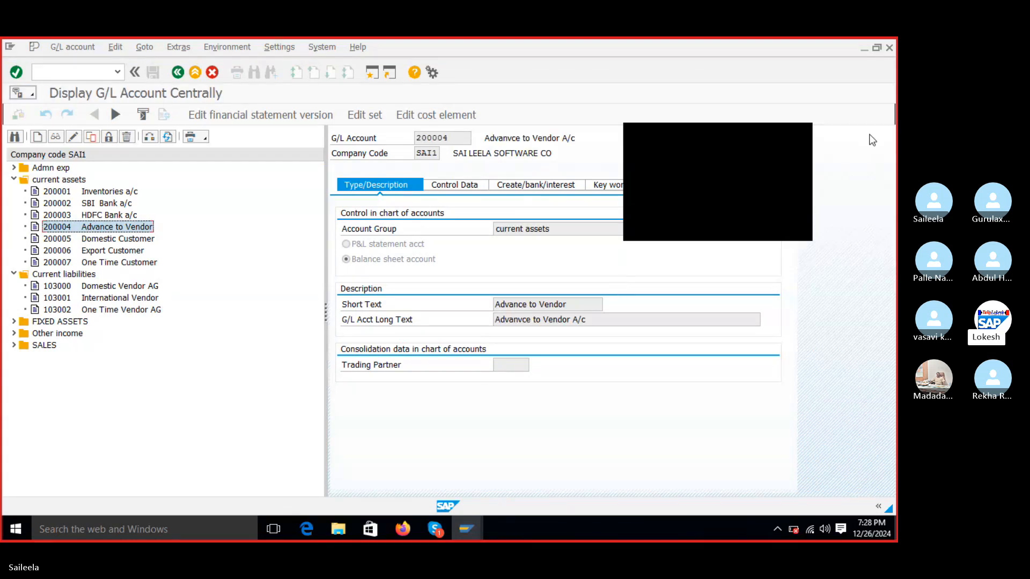
left_click(469, 186)
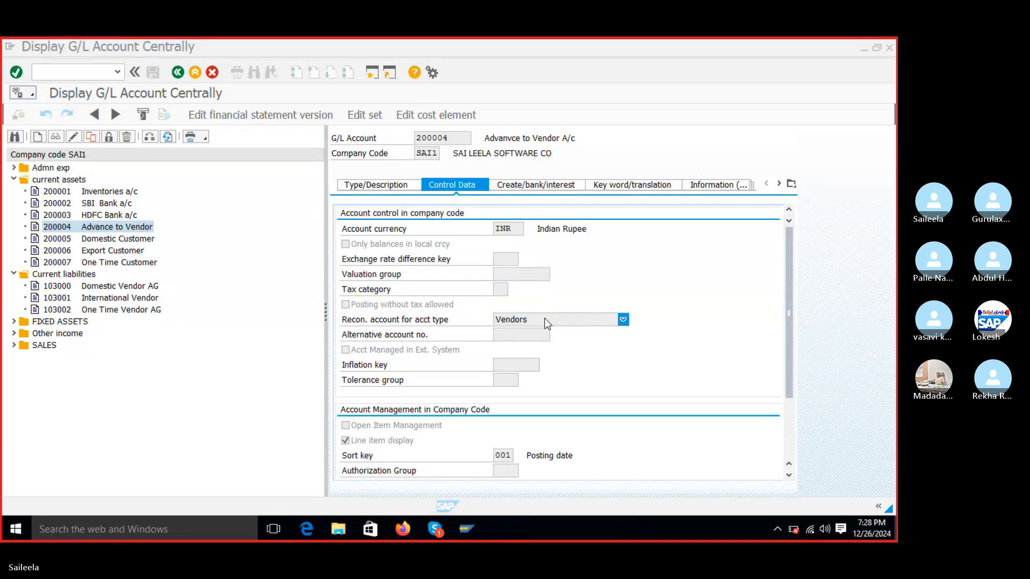
left_click(556, 193)
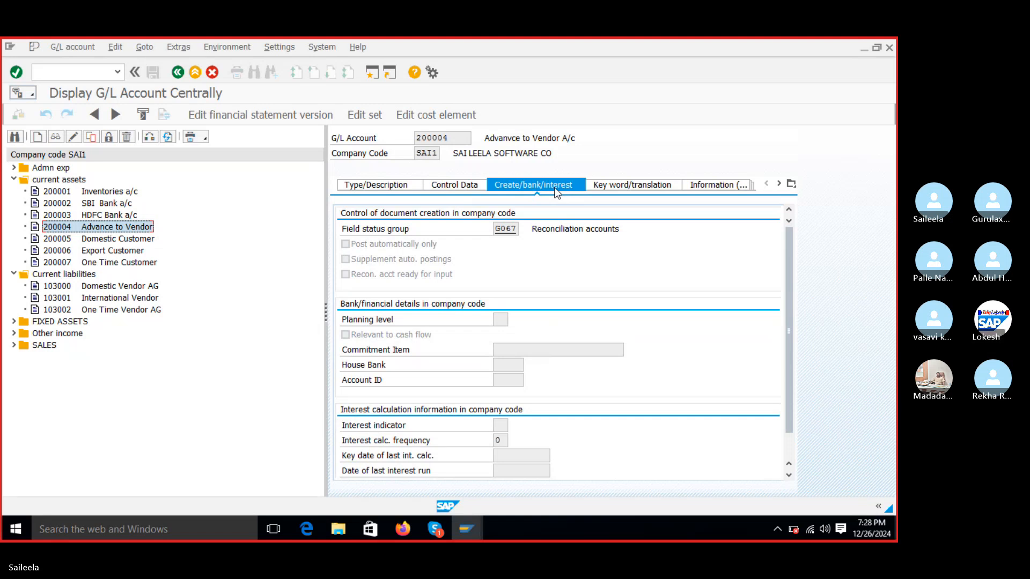
left_click(378, 188)
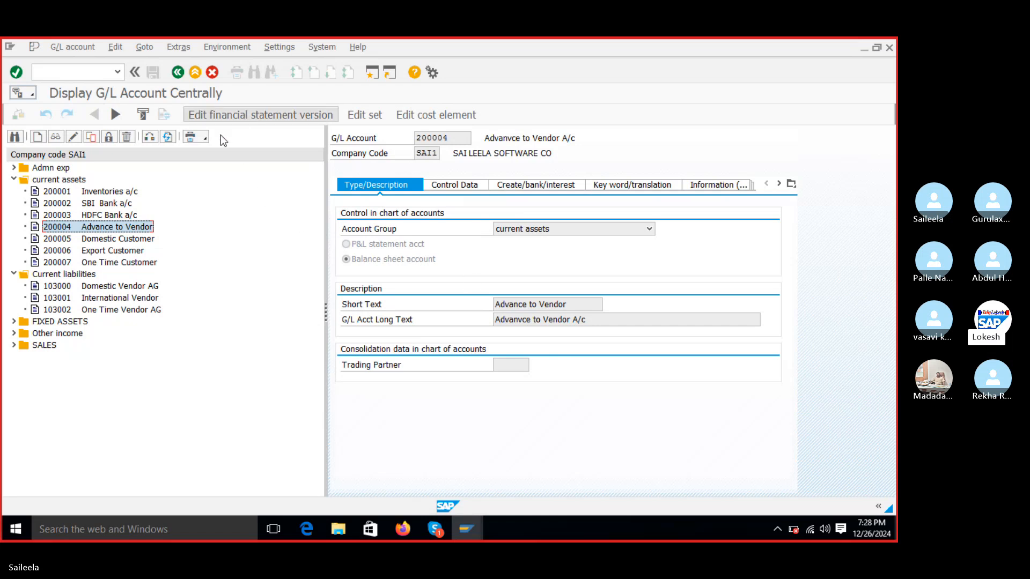
- Display the Purchase A/c account in the Admn exp group and review its control data and document creation settings
left_click(14, 167)
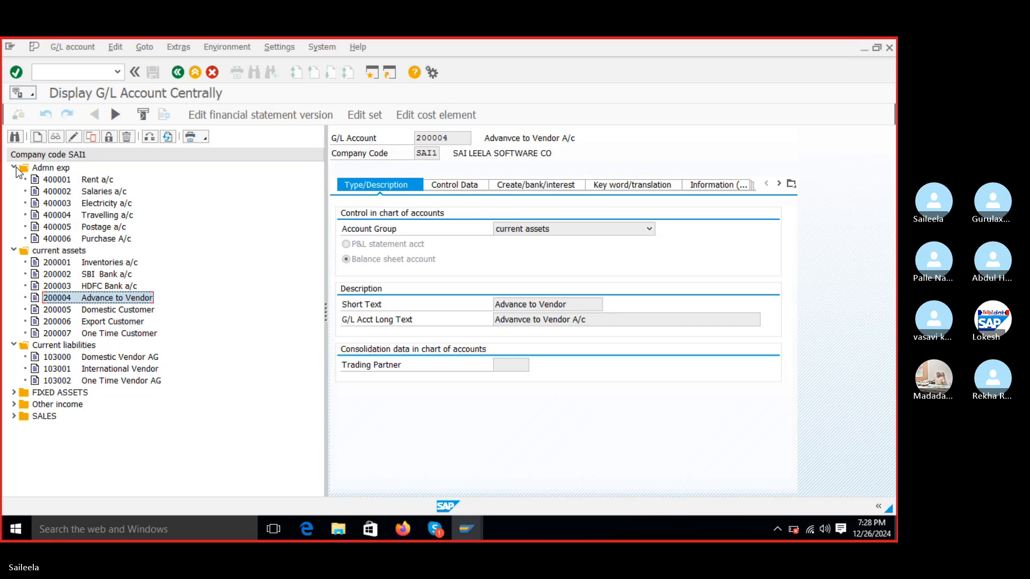
double_click(53, 240)
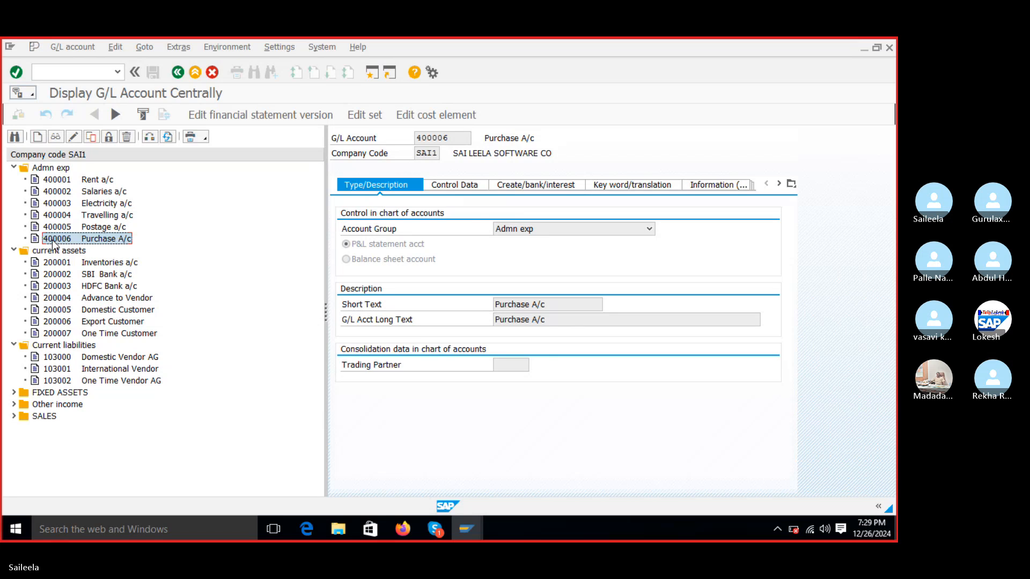
left_click(470, 188)
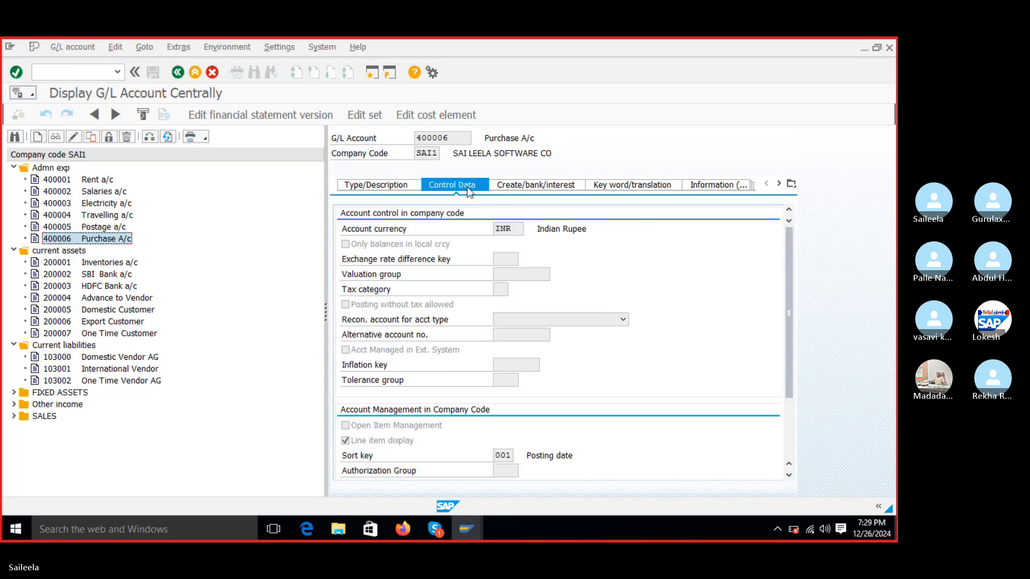
left_click(506, 186)
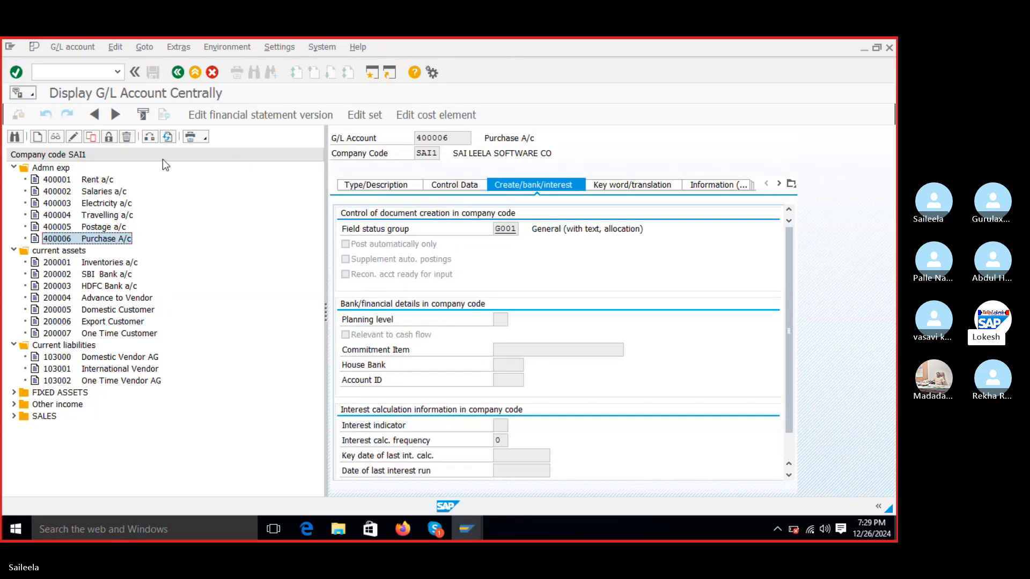
- Leave the G/L account display and open the vendor down payment transaction F-48
left_click(177, 73)
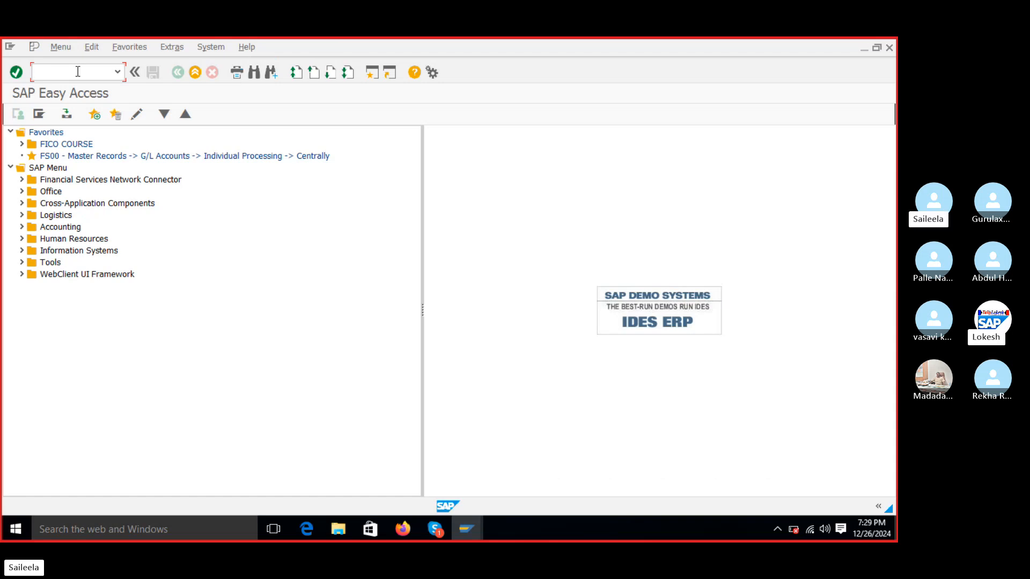
type("f-48")
key("Return")
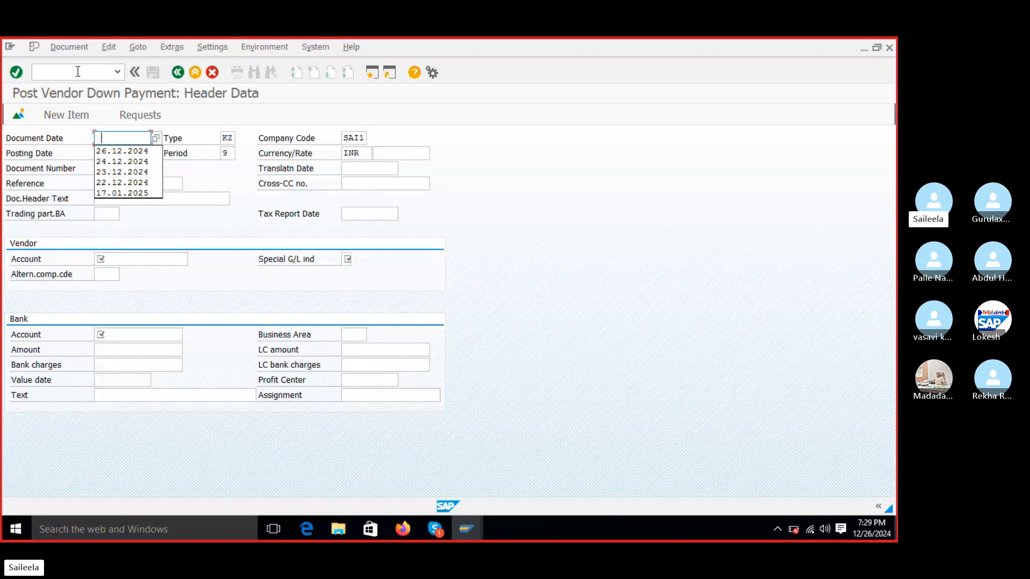
- Set the document date to 26.12.2024, the reference to VEN-08 and the document header text to VENDOR DOWN PAYMENT
key("Down")
key("Return")
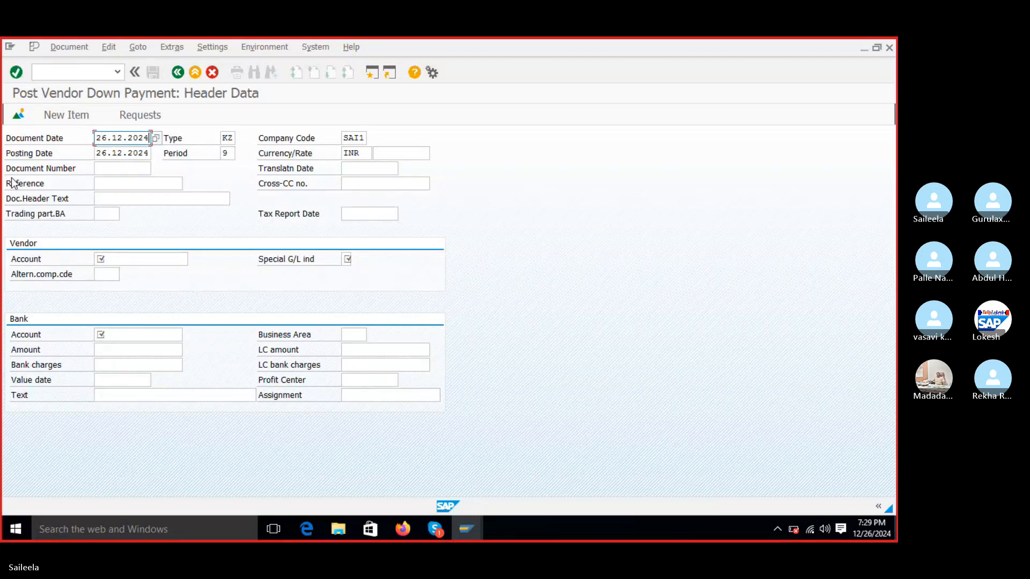
left_click(119, 182)
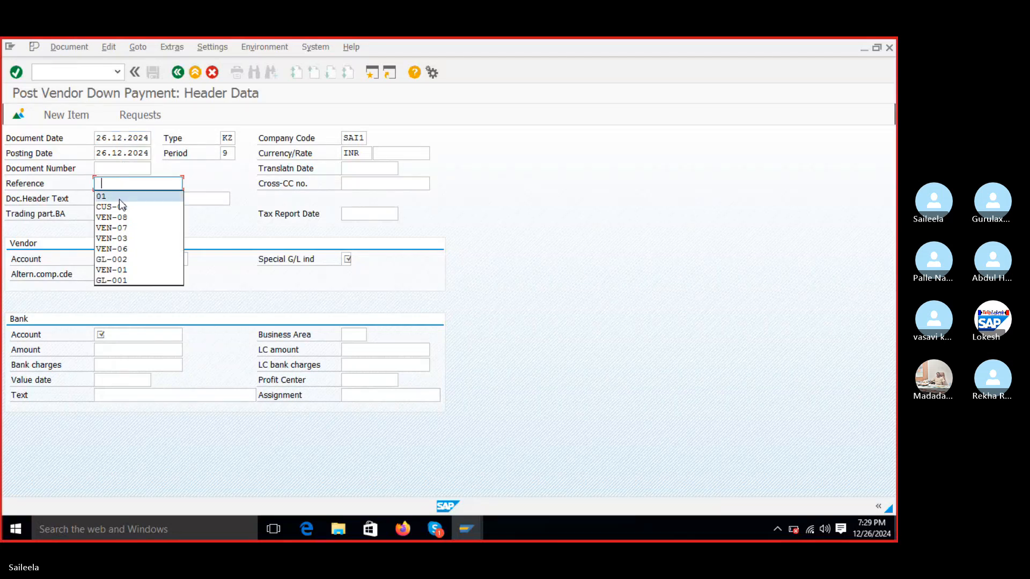
left_click(128, 218)
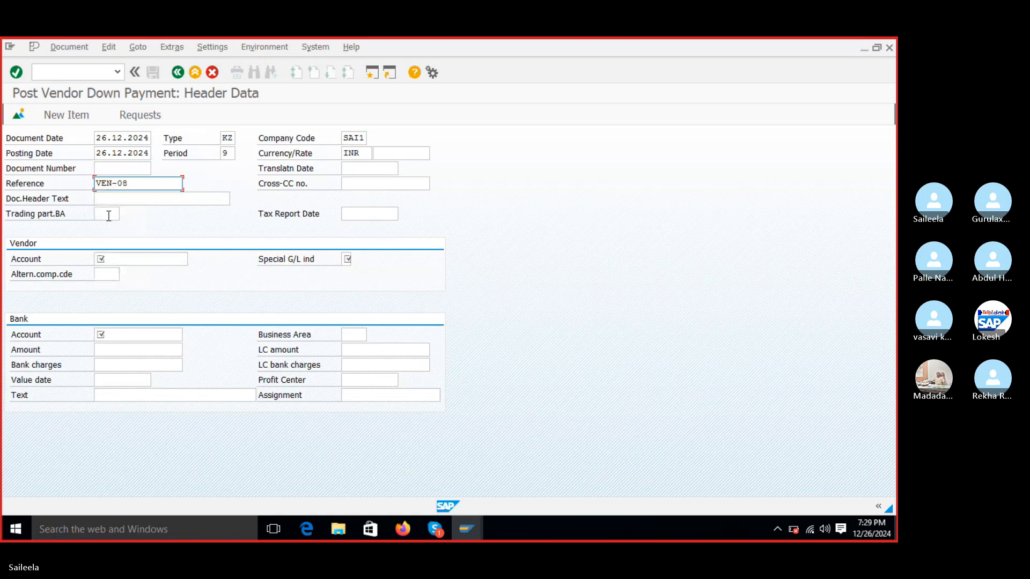
left_click(121, 196)
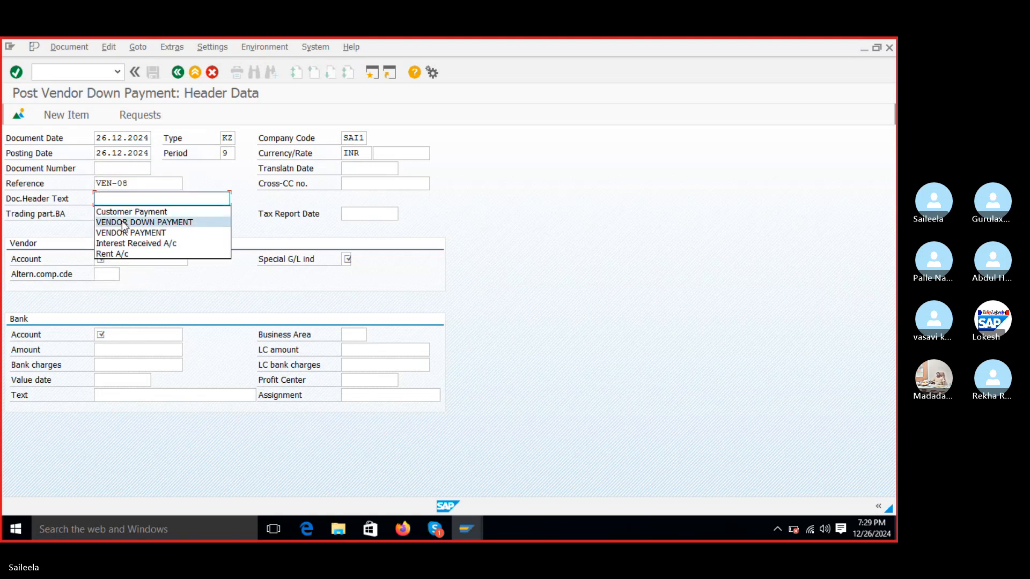
left_click(123, 222)
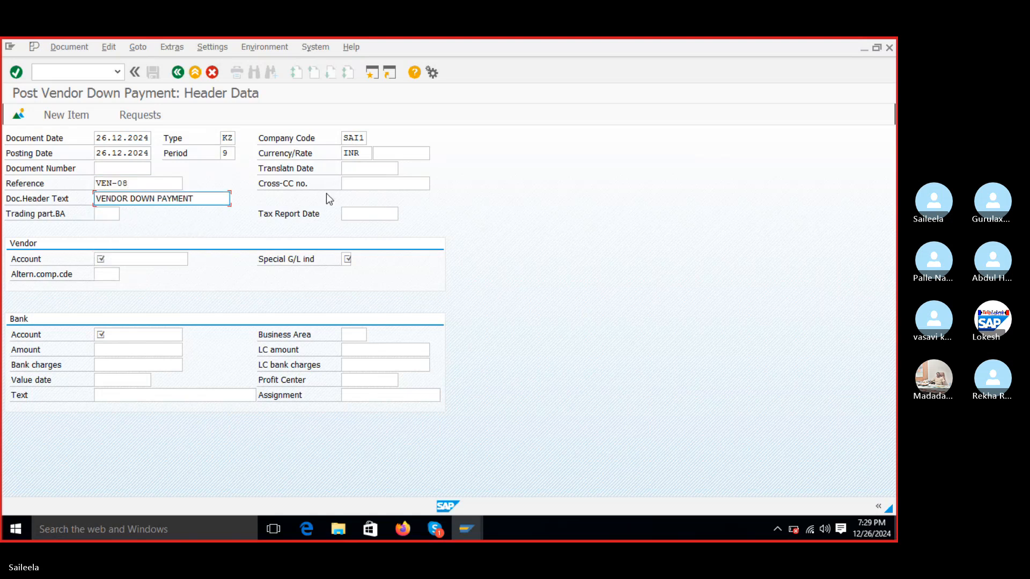
left_click(133, 260)
left_click(130, 268)
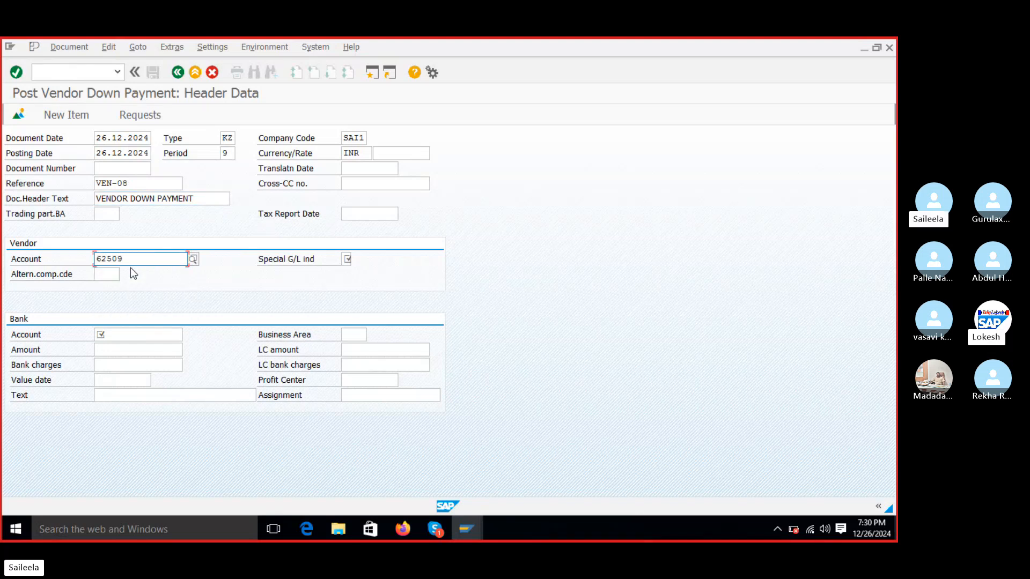
key("BackSpace")
key("BackSpace")
key("BackSpace")
key("BackSpace")
key("BackSpace")
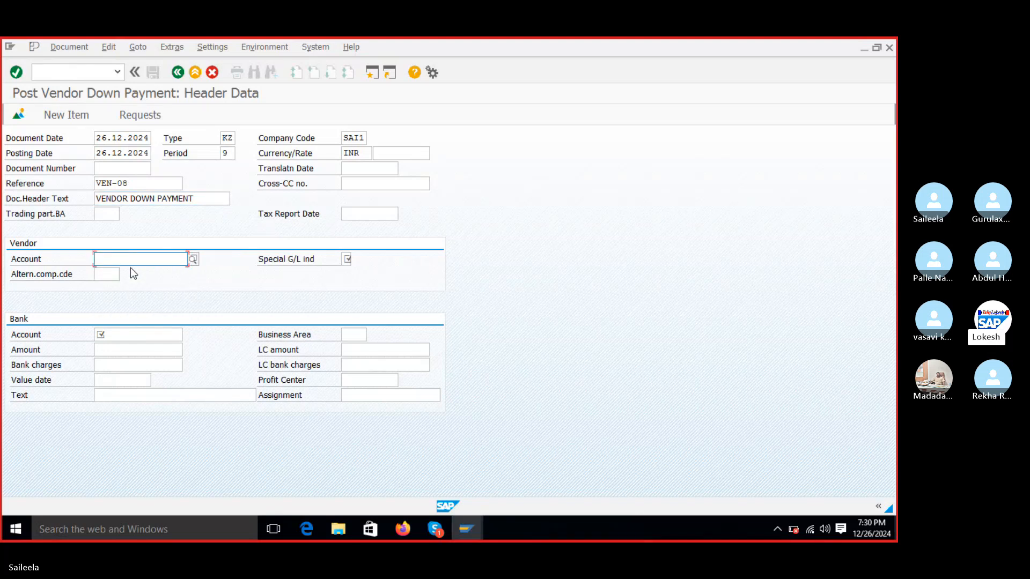
- Look up the vendors of company code SAI1, choose PRERANA PVT LTD, and set special G/L indicator A for down payment on current assets
left_click(193, 259)
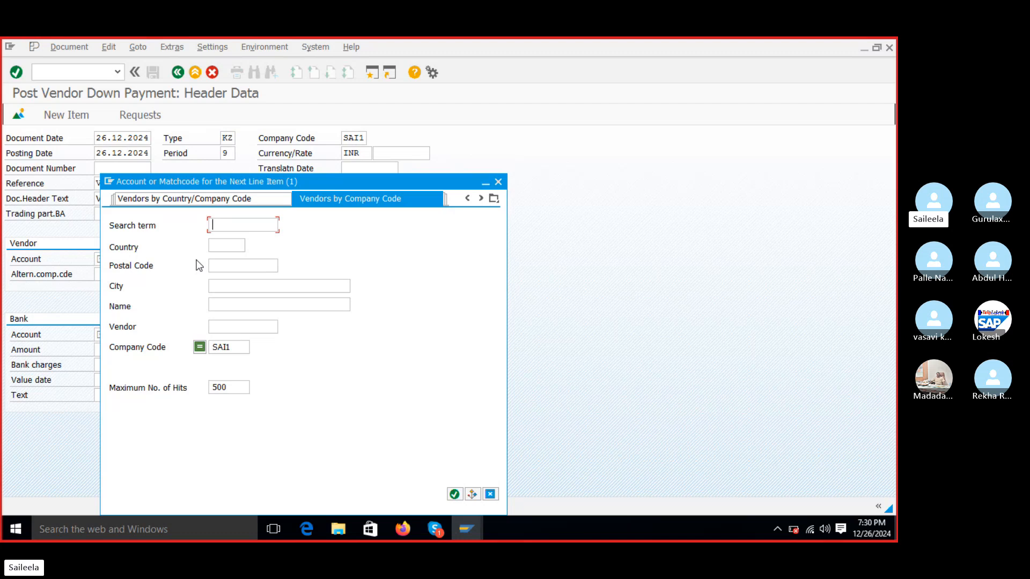
key("Return")
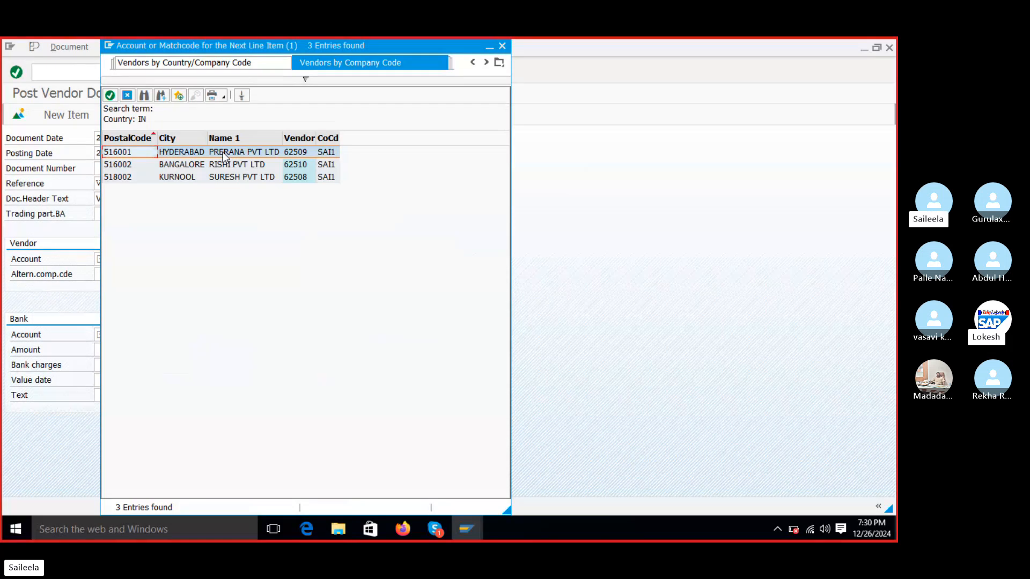
double_click(223, 152)
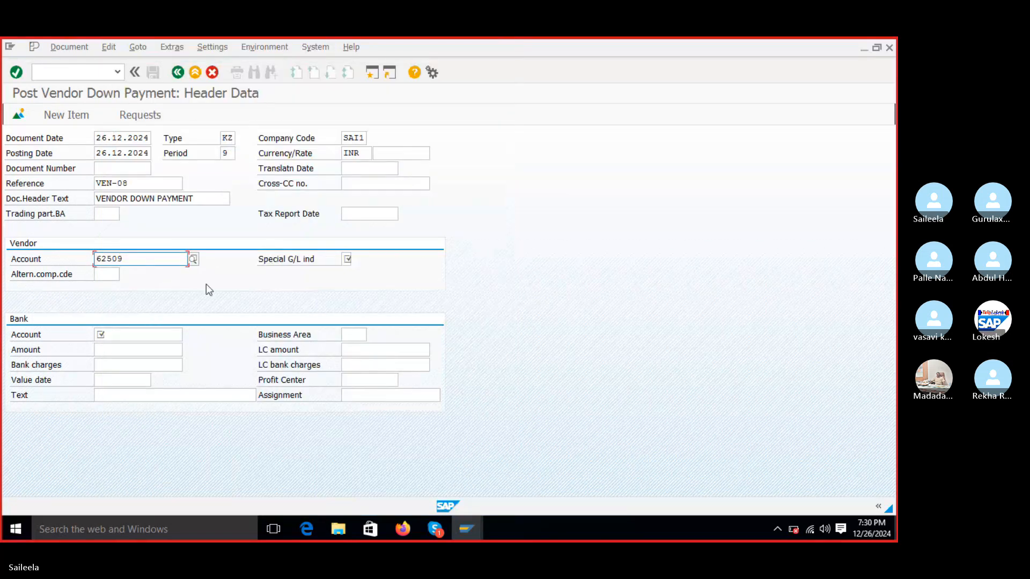
left_click(346, 259)
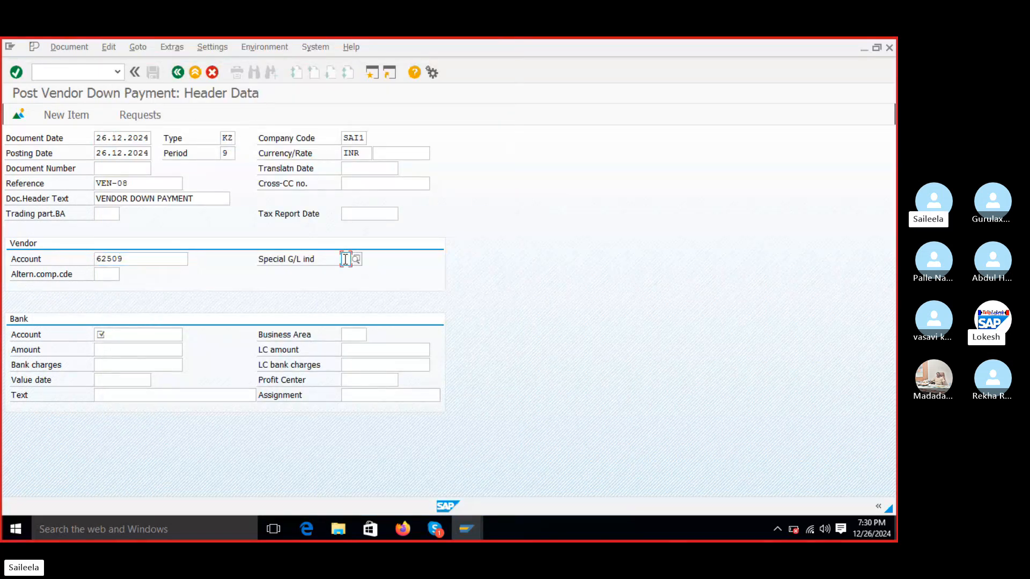
type("A")
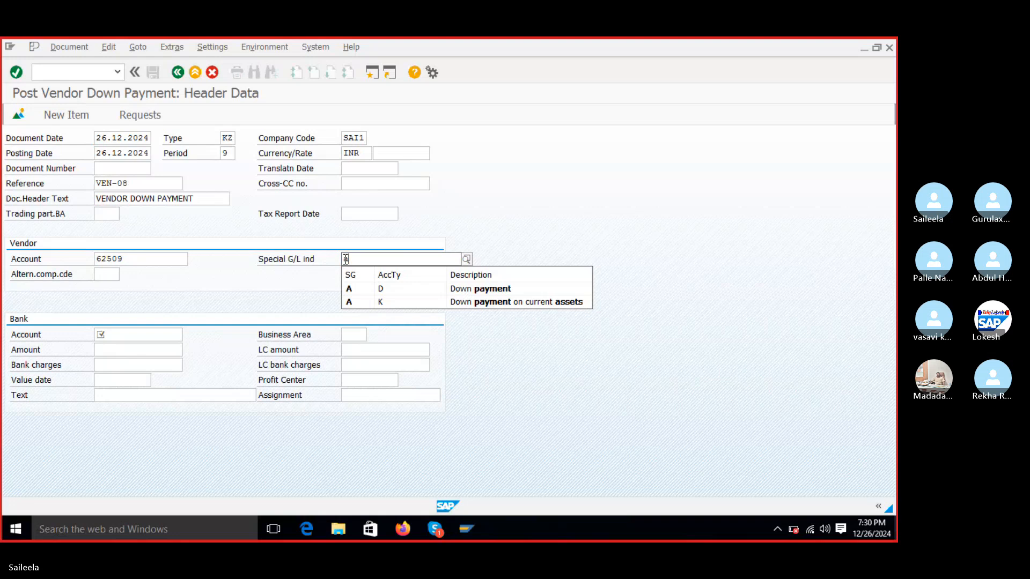
left_click(372, 303)
- Try to enter bank G/L account 200003, amount 50000, text VENDOR INVOICE and business area 001 for the vendor down payment
left_click(134, 335)
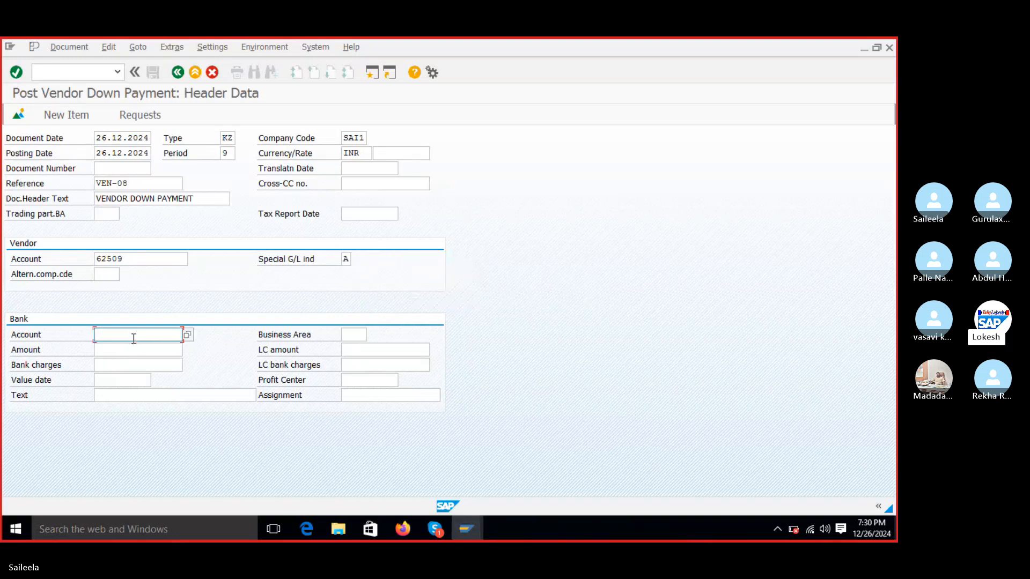
left_click(134, 348)
left_click(133, 351)
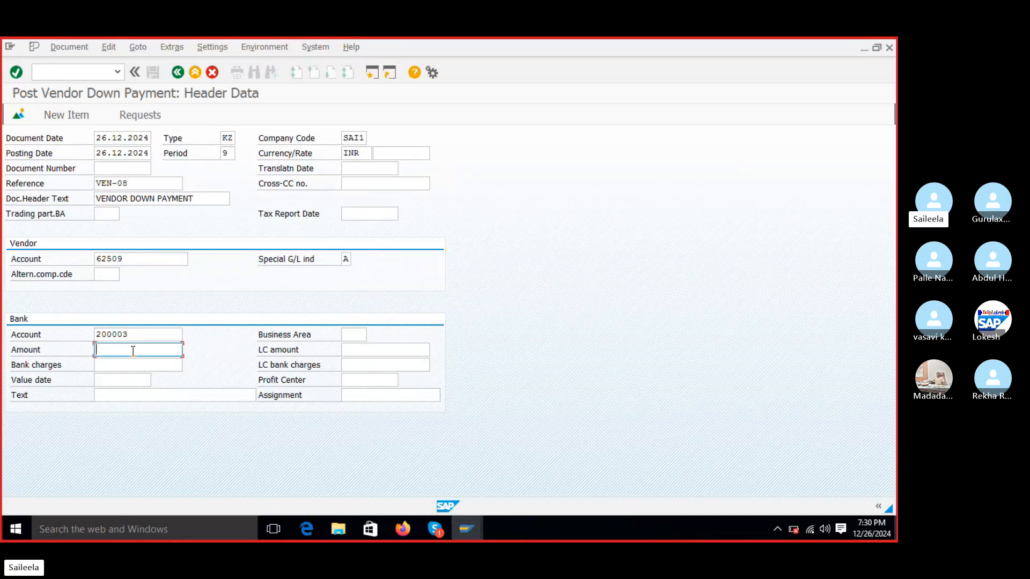
type("50000")
left_click(119, 395)
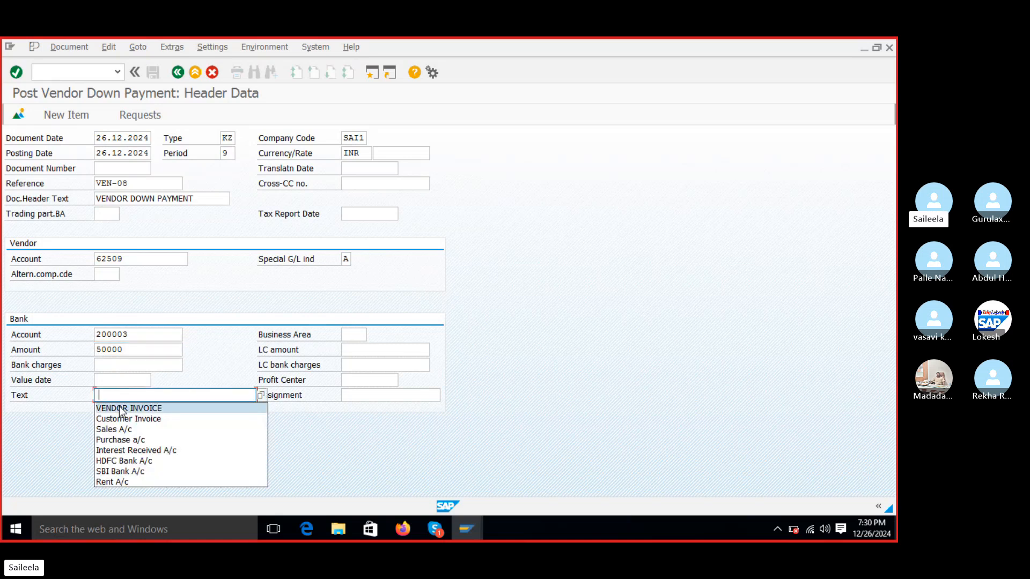
left_click(122, 409)
left_click(354, 334)
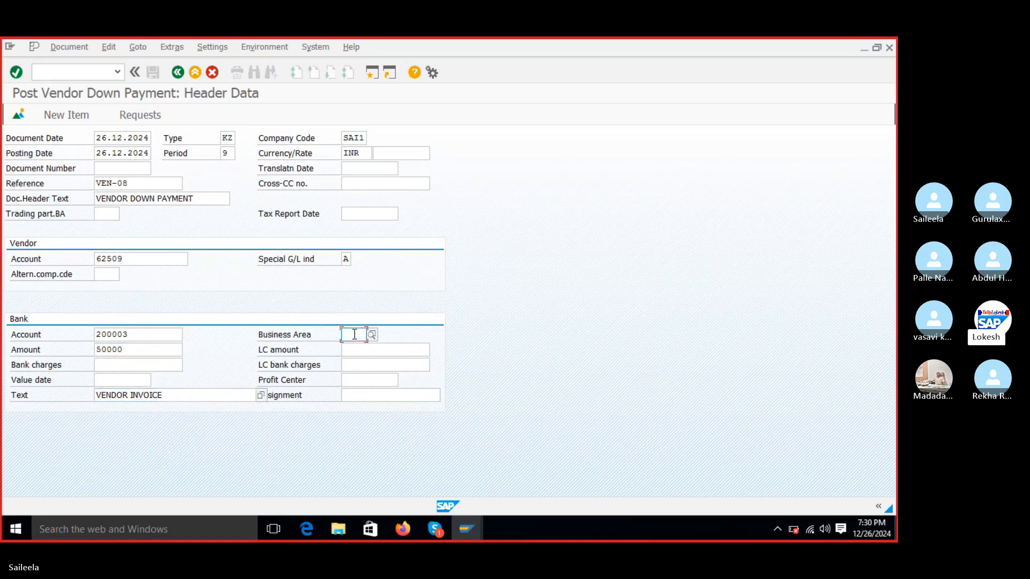
left_click(350, 348)
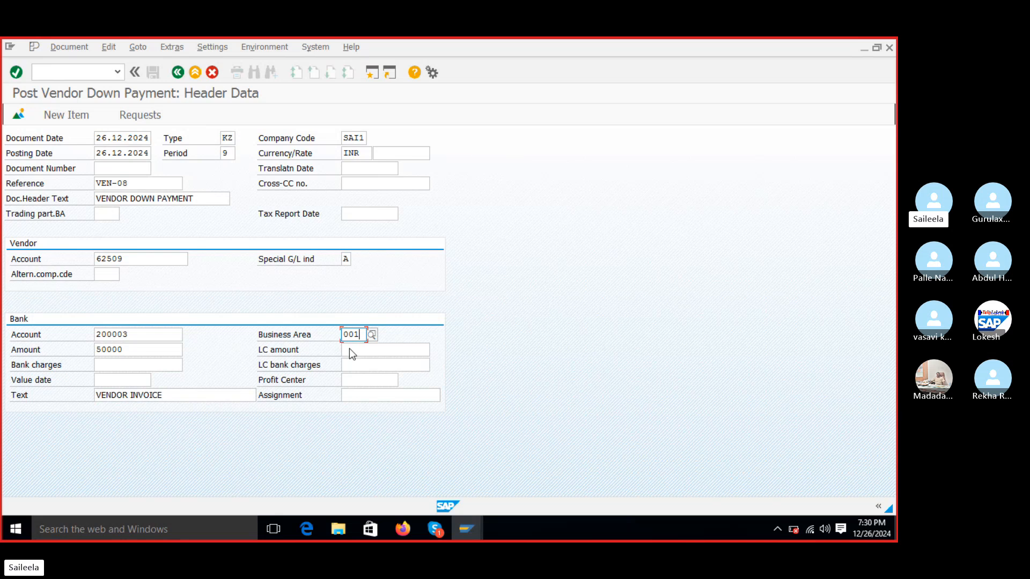
key("Return")
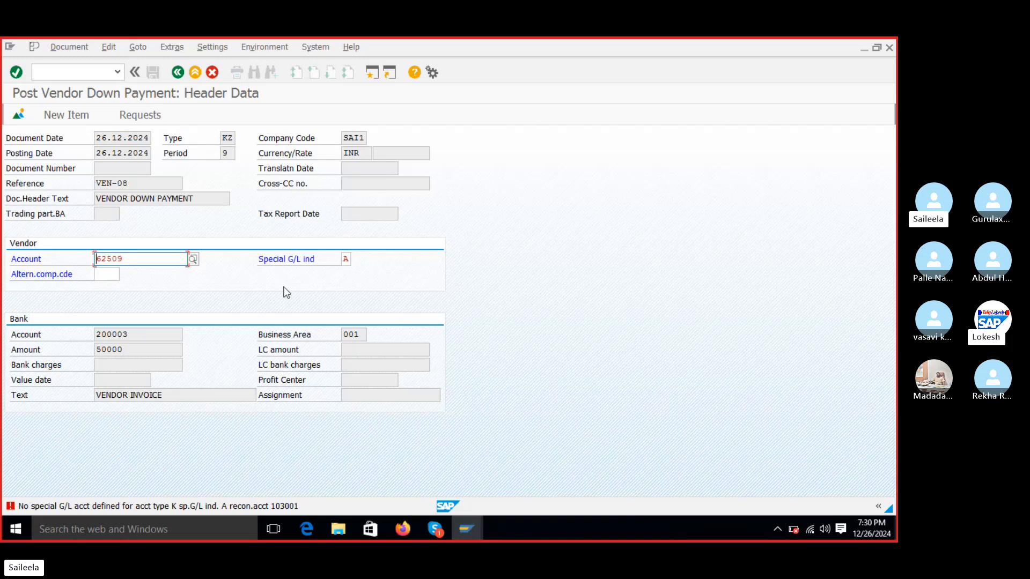
left_click(56, 71)
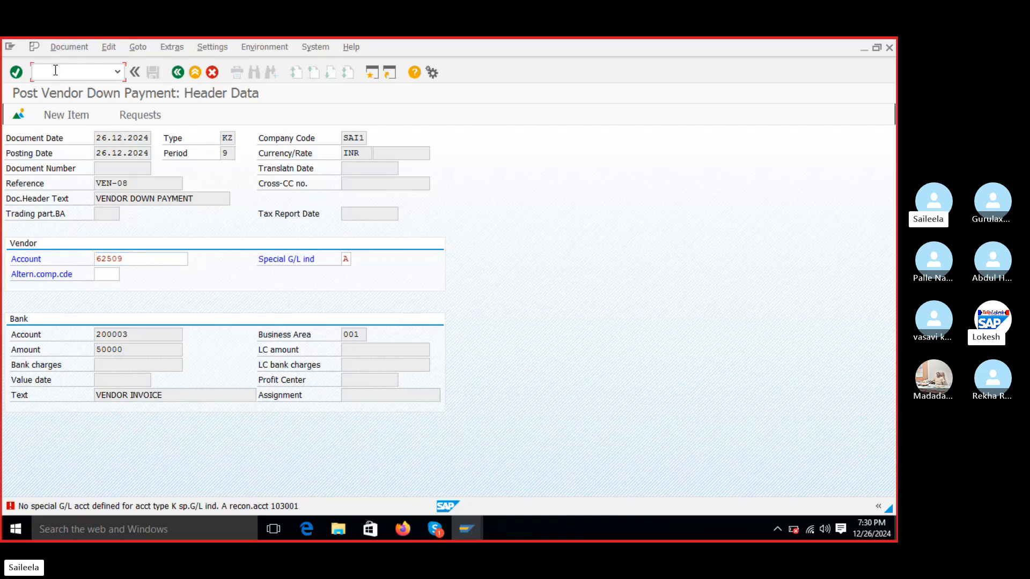
type("/nxd02")
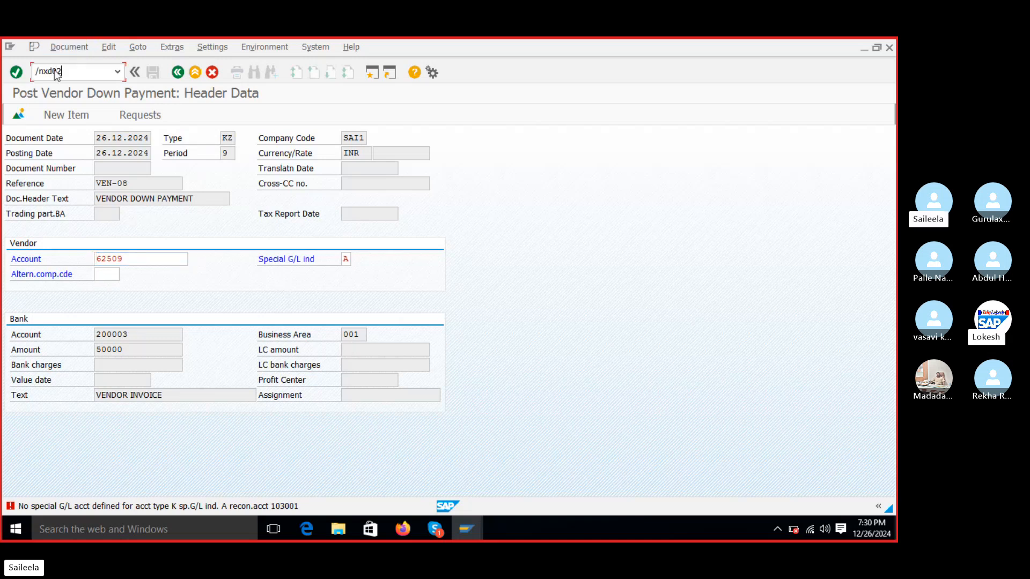
key("Return")
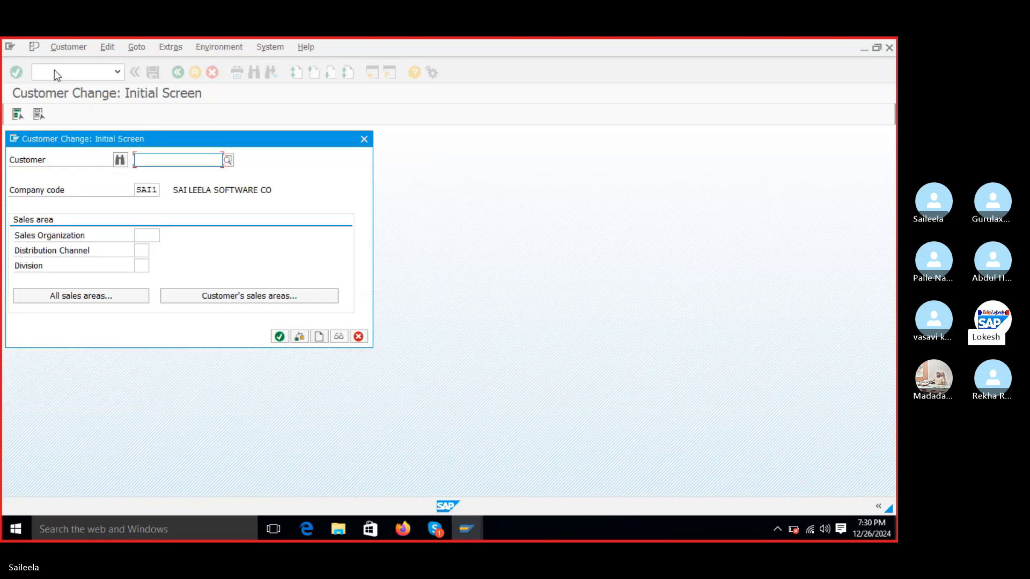
left_click(228, 160)
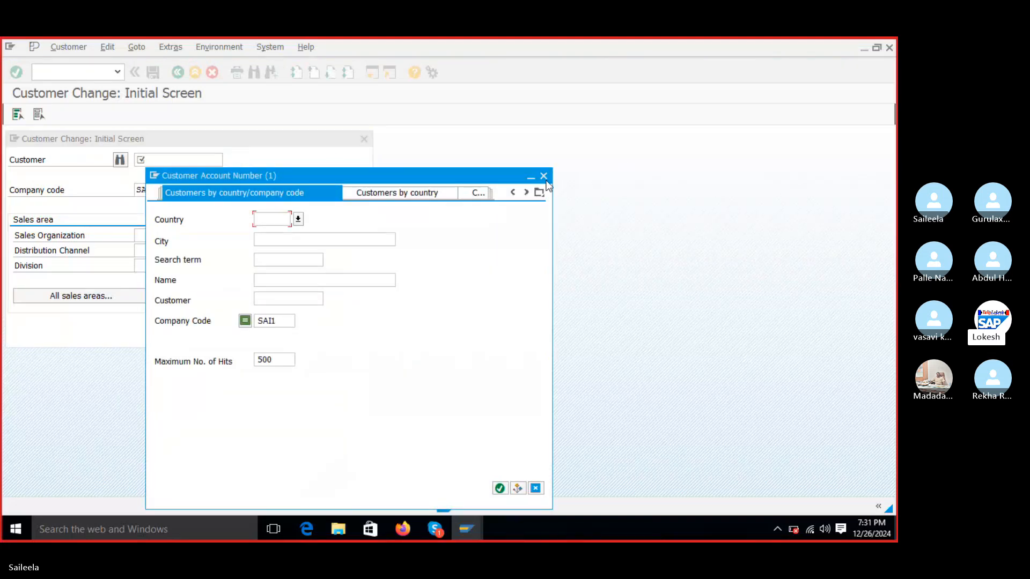
left_click(543, 177)
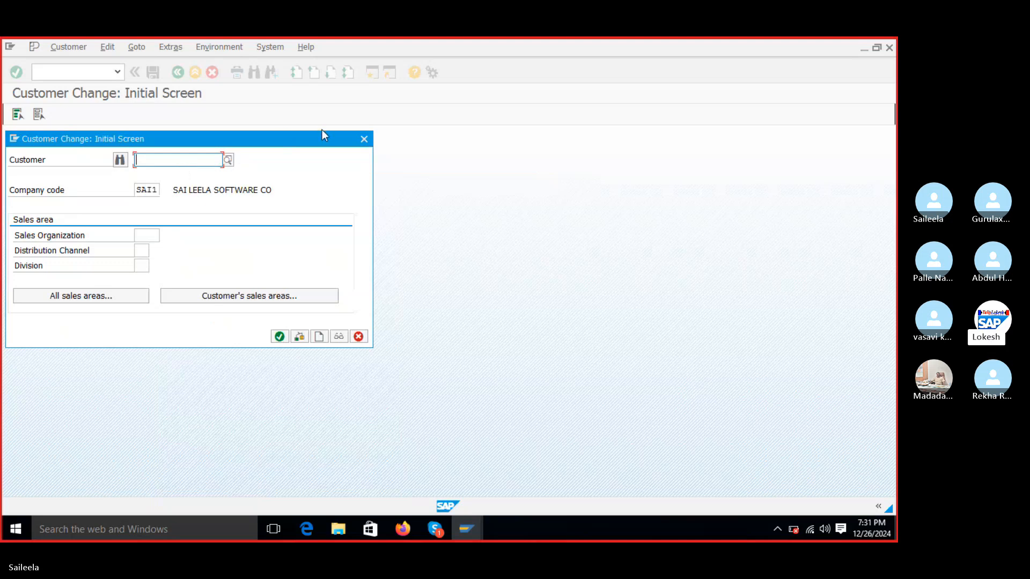
left_click(363, 141)
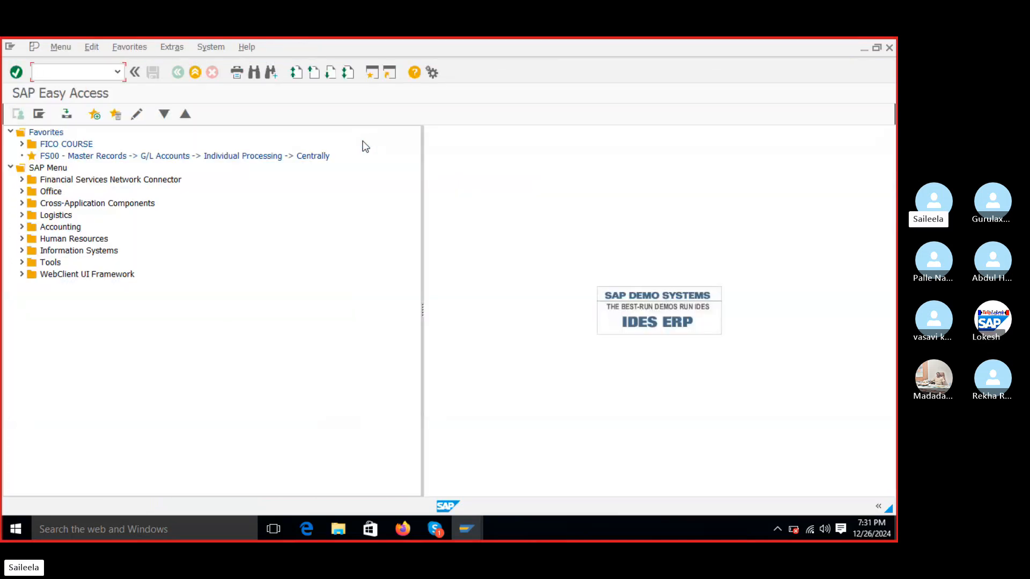
- Open vendor change transaction XK02, look up PRERANA PVT LTD in company code SAI1, and select its general and company code data views
type("xk02")
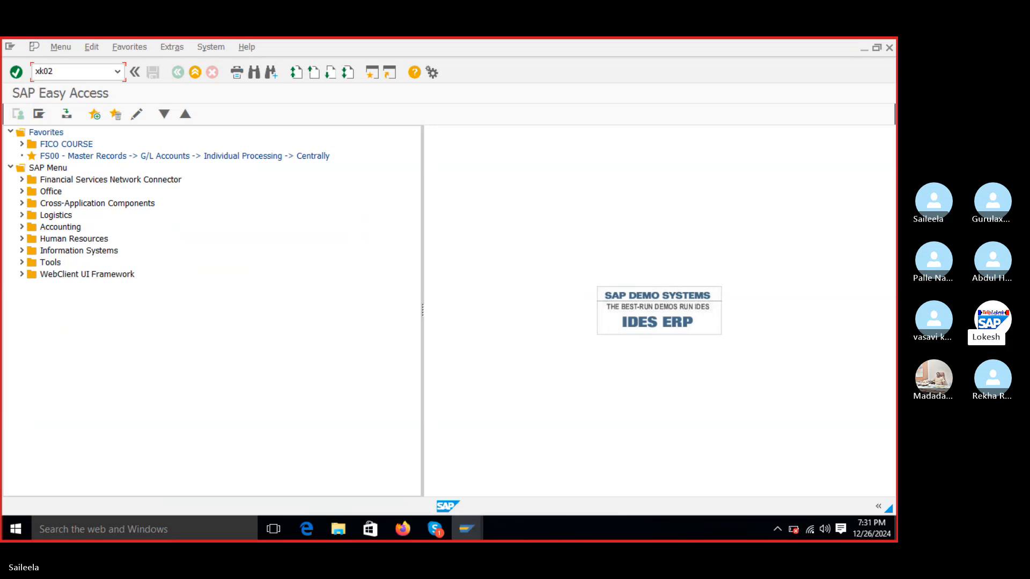
key("Return")
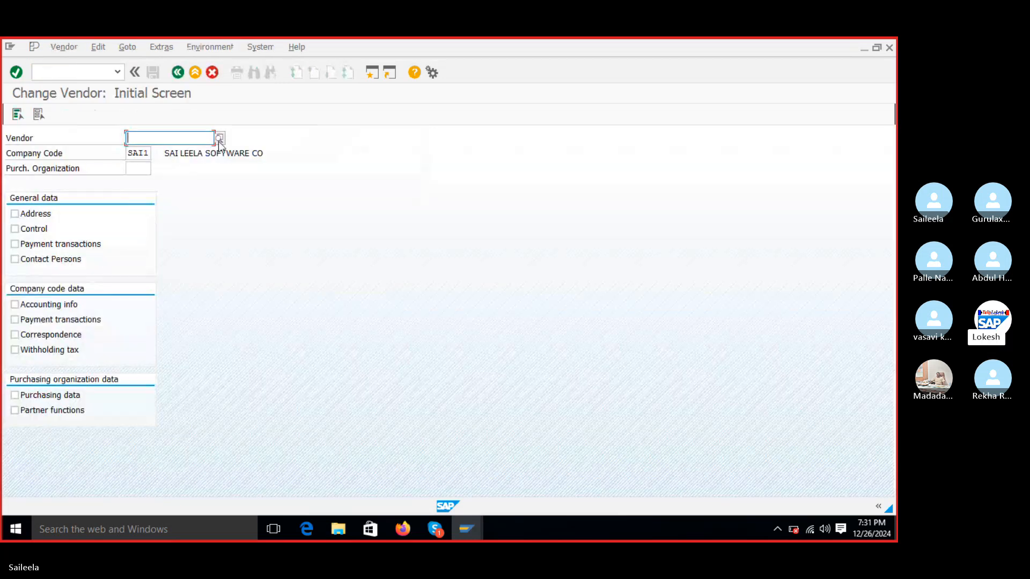
left_click(219, 139)
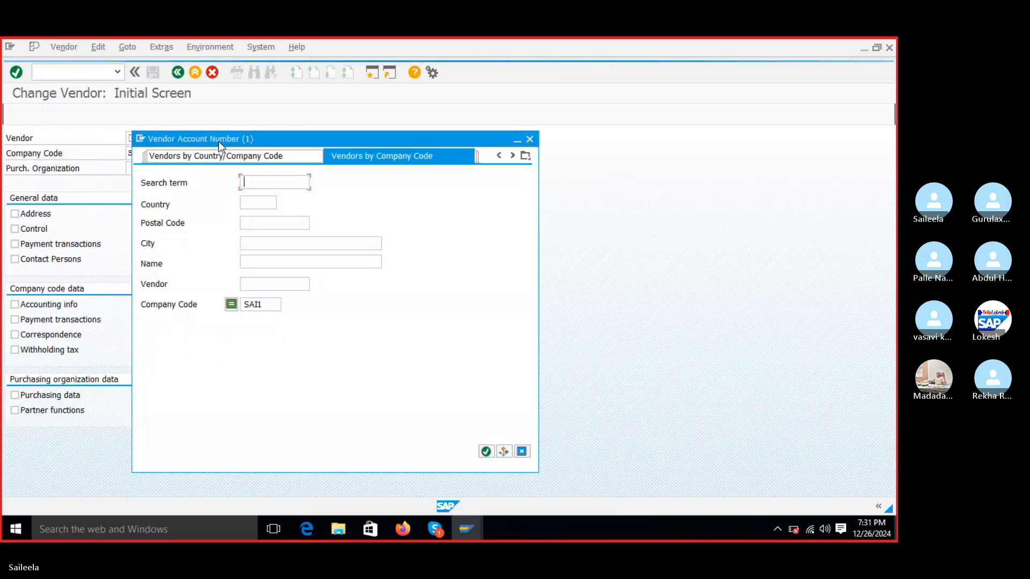
key("Return")
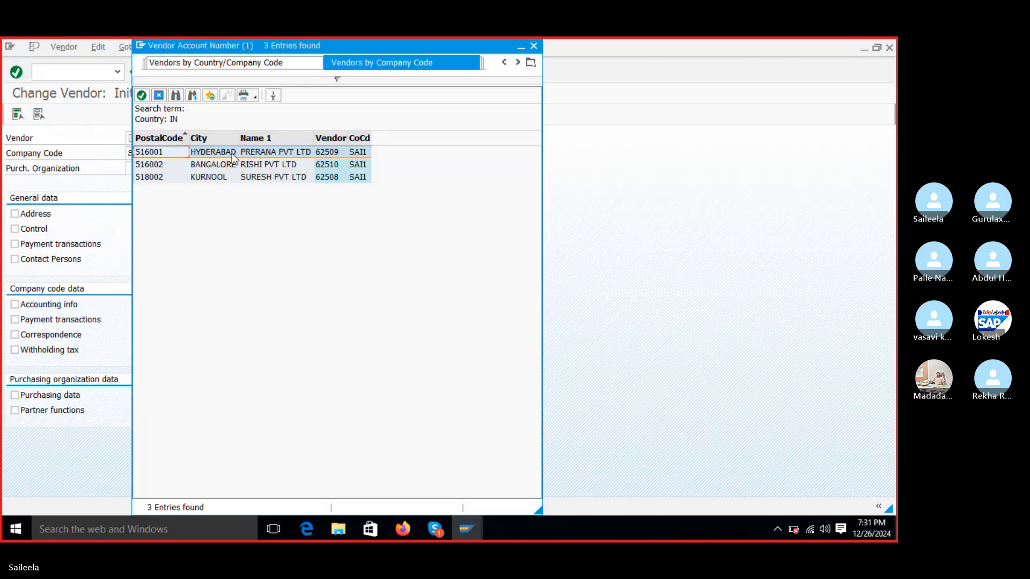
double_click(231, 152)
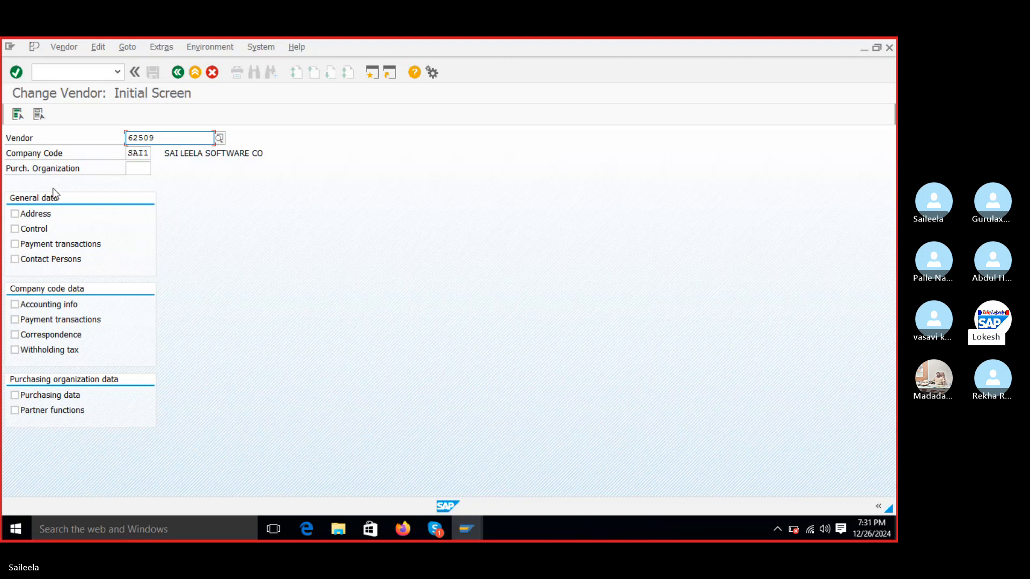
left_click(17, 114)
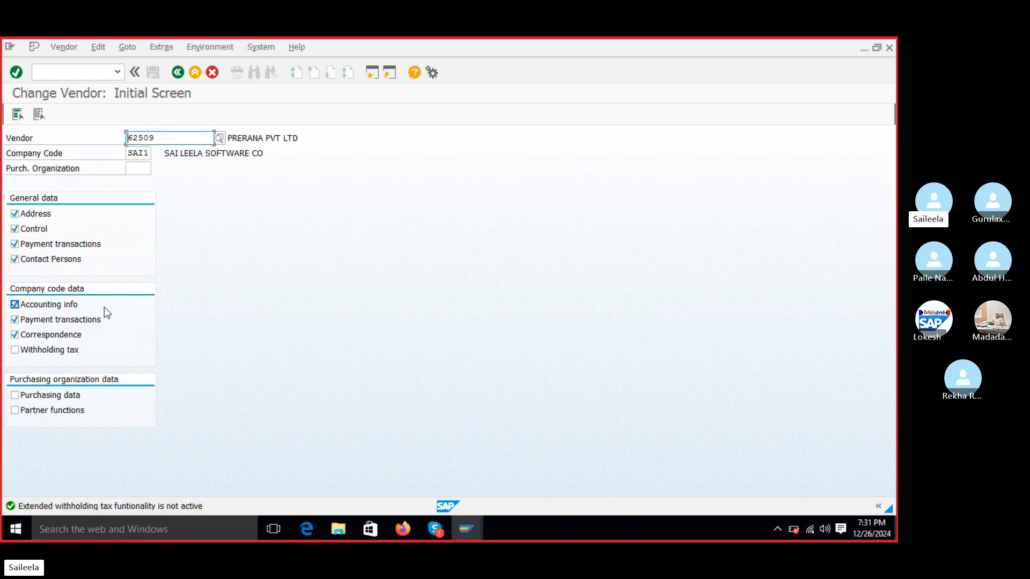
- Review the vendor's address, control, payment transactions, contact persons and accounting information data, and return to the initial vendor selection
key("Return")
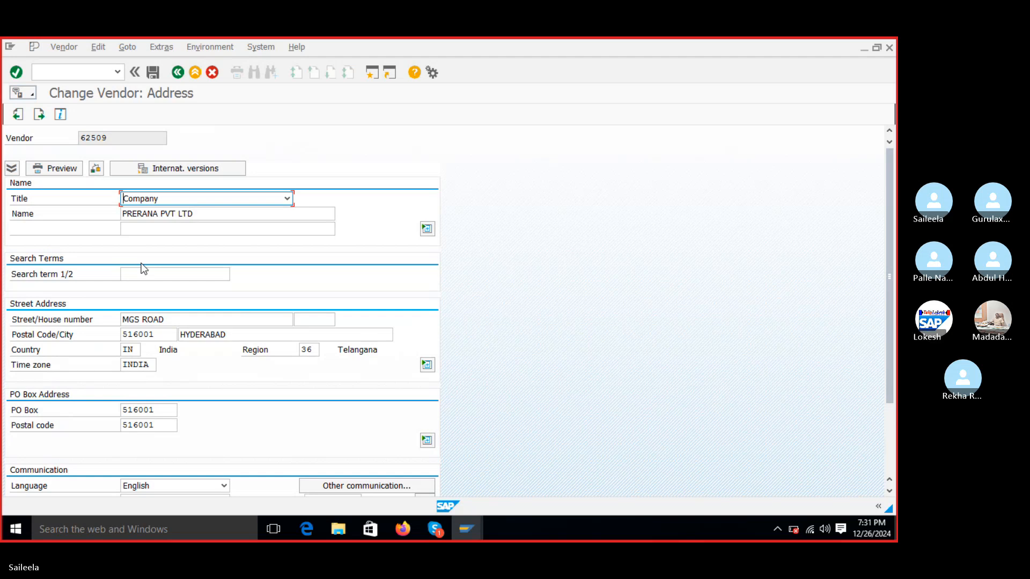
key("Return")
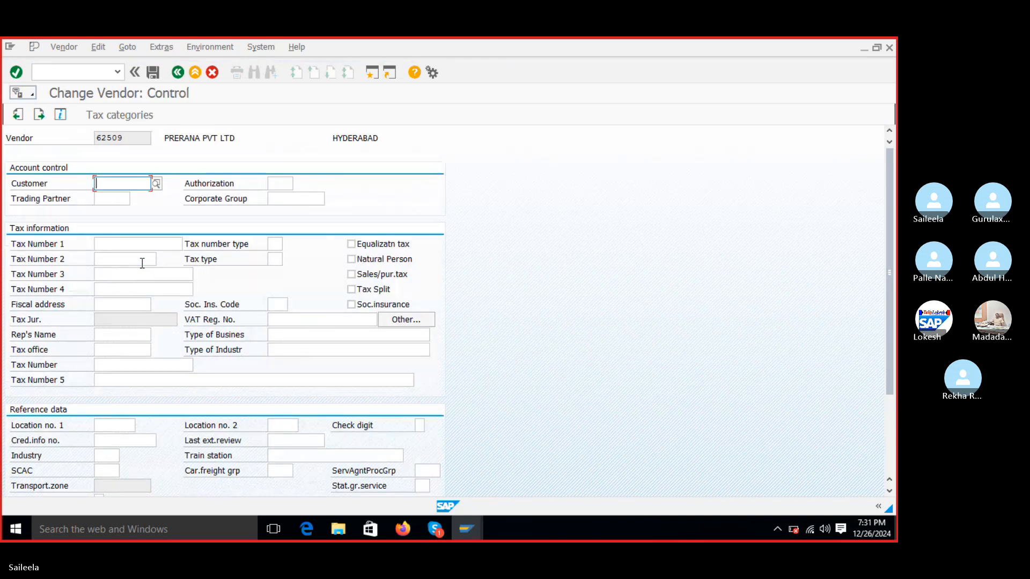
key("Return")
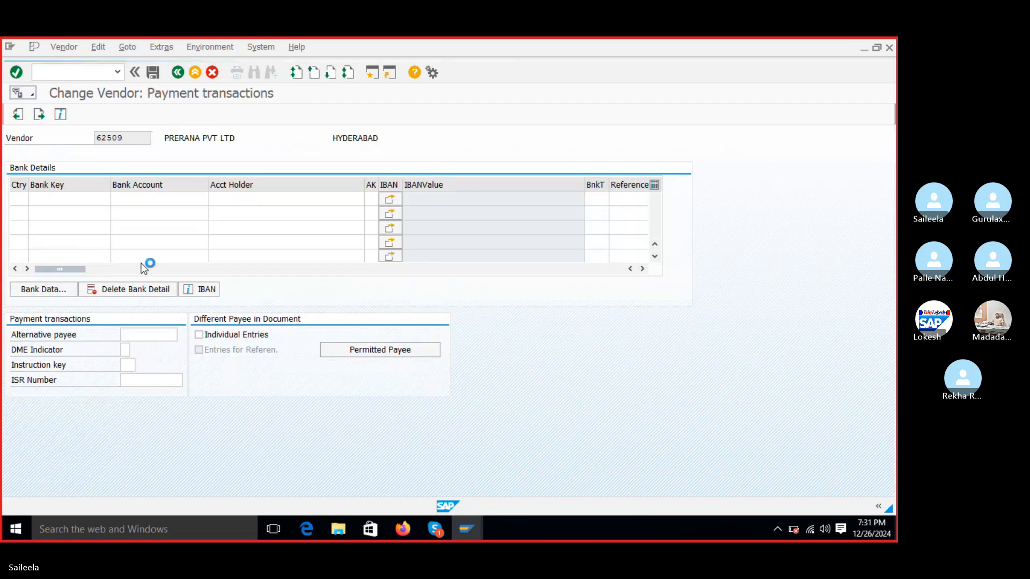
key("Return")
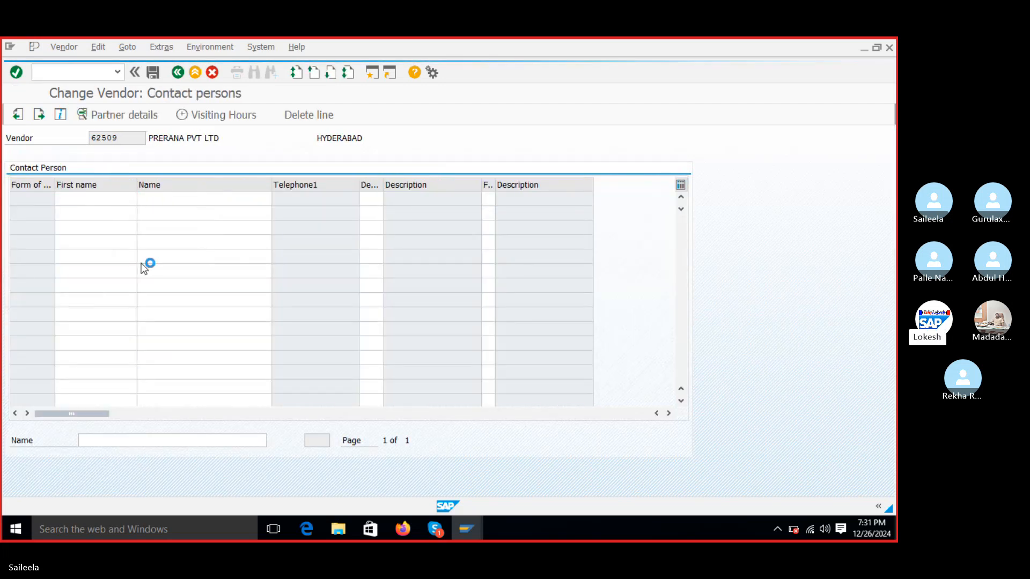
key("Return")
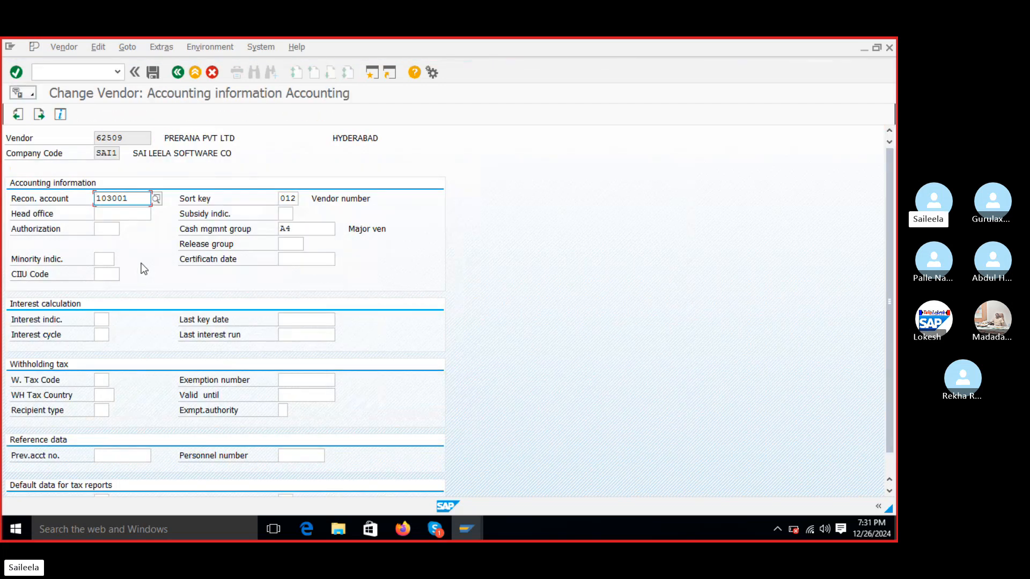
key("Return")
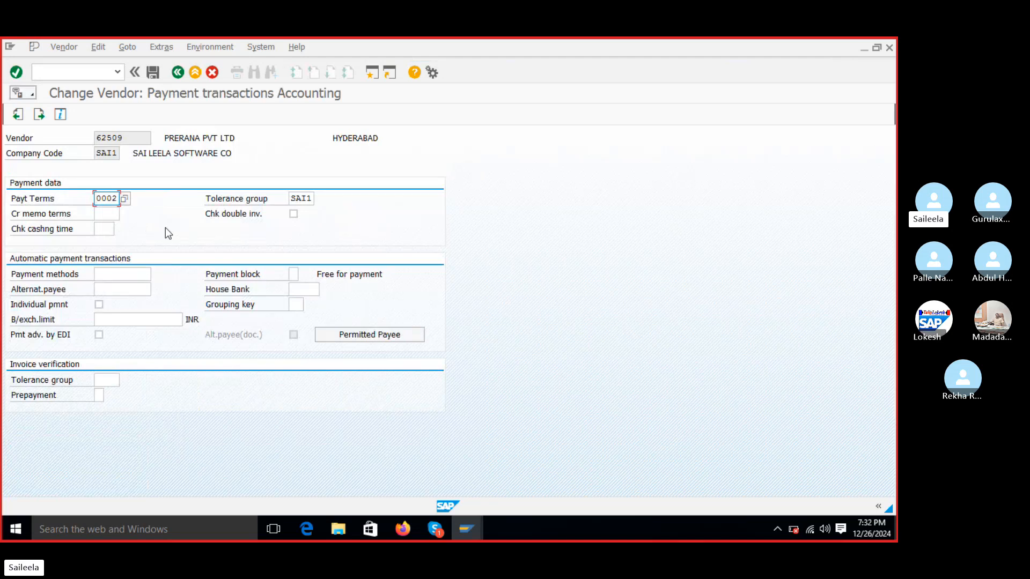
left_click(176, 76)
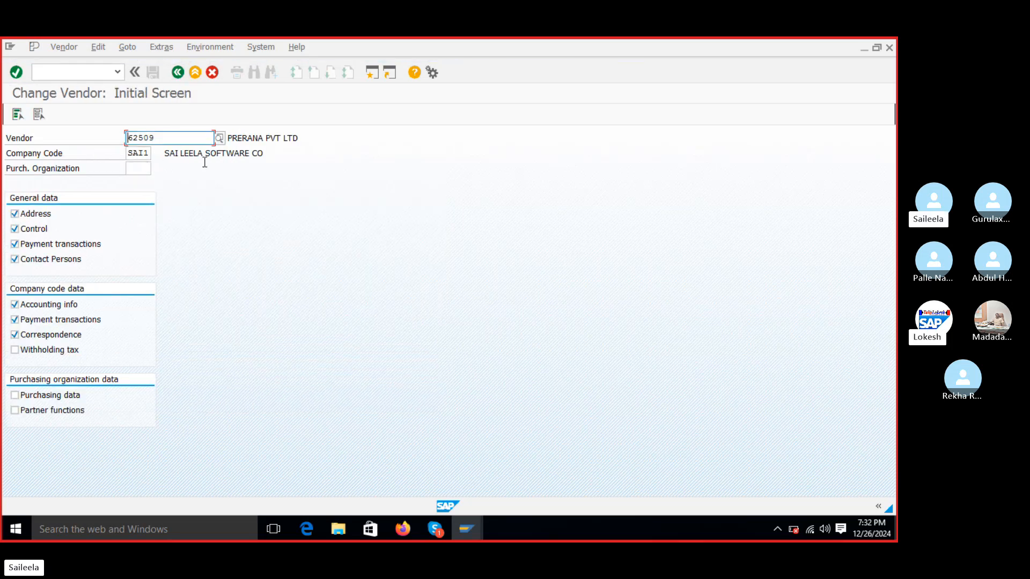
- Set the vendor's reconciliation account to 103000 Domestic Vendor Account Group in the accounting information and save the change
key("Return")
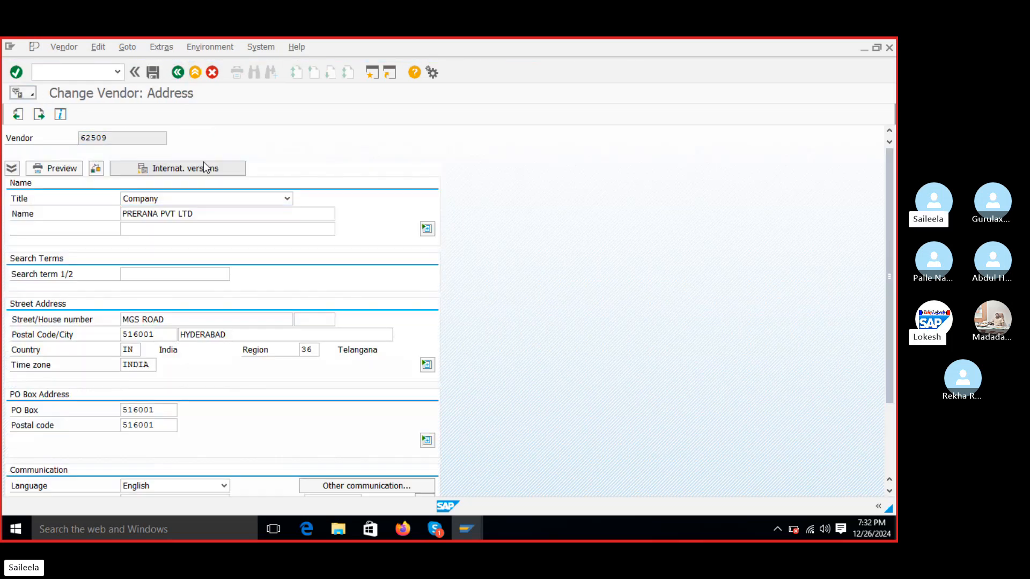
key("Return")
key("Return")
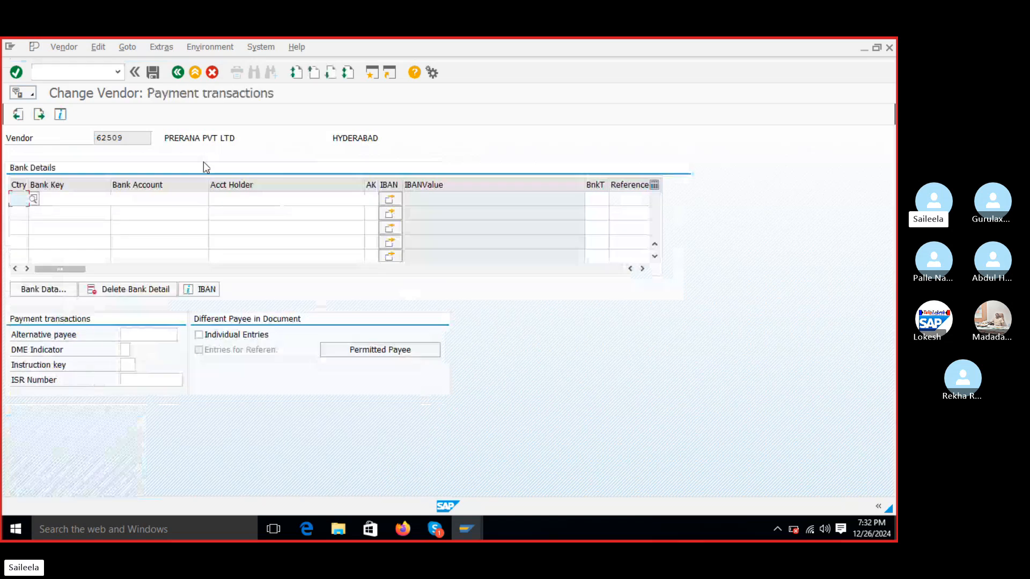
key("Return")
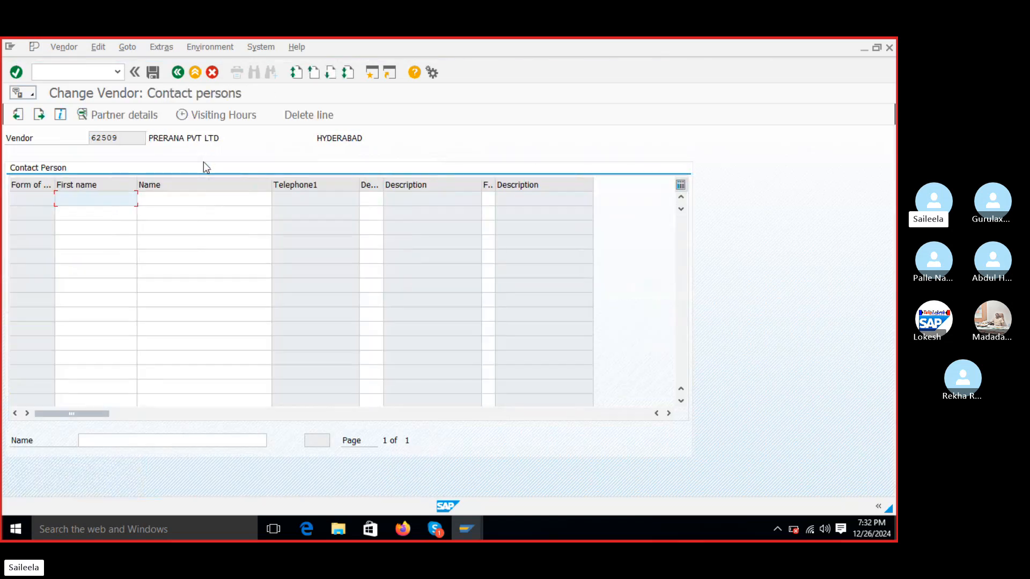
key("Return")
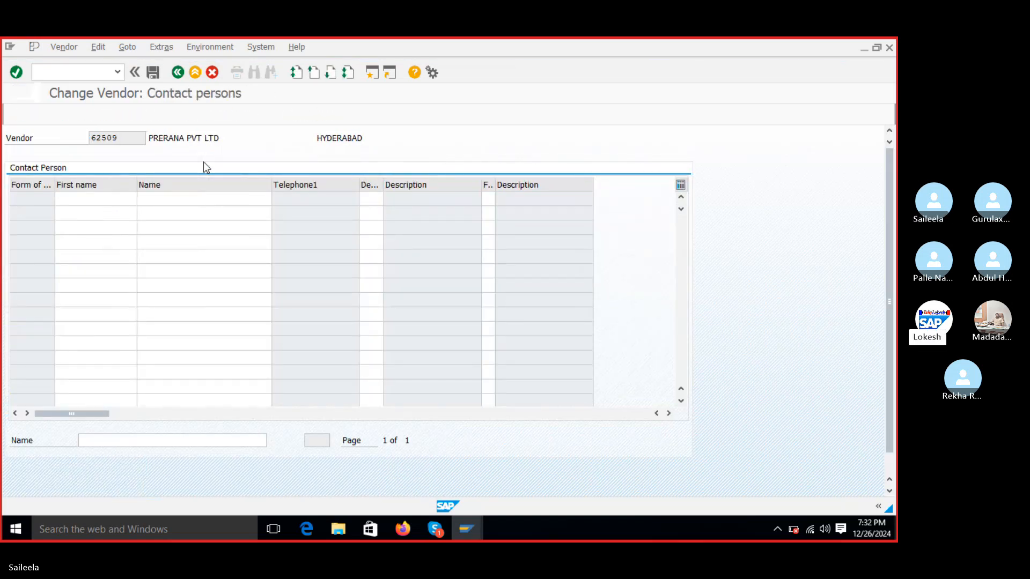
left_click(156, 199)
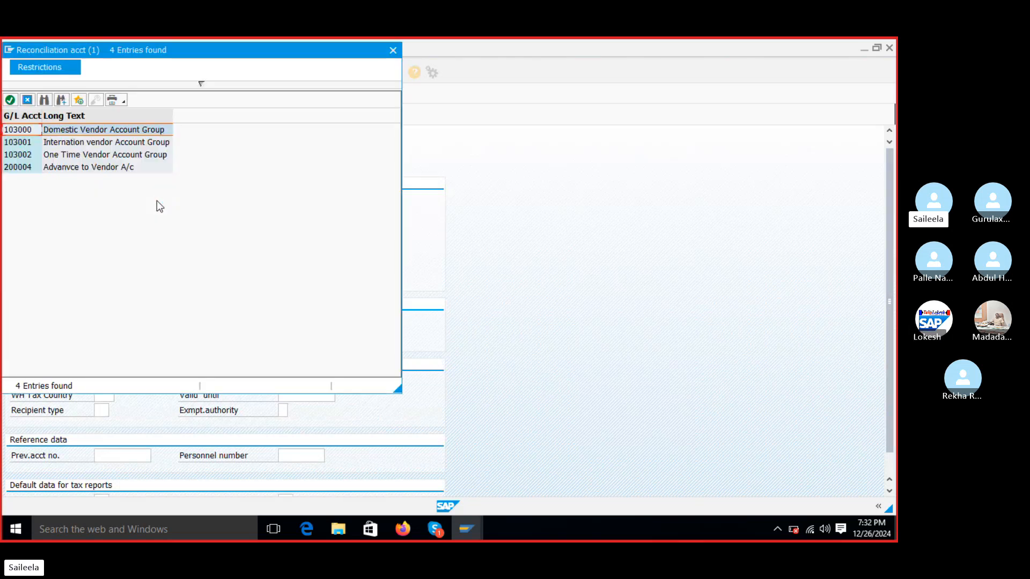
double_click(97, 127)
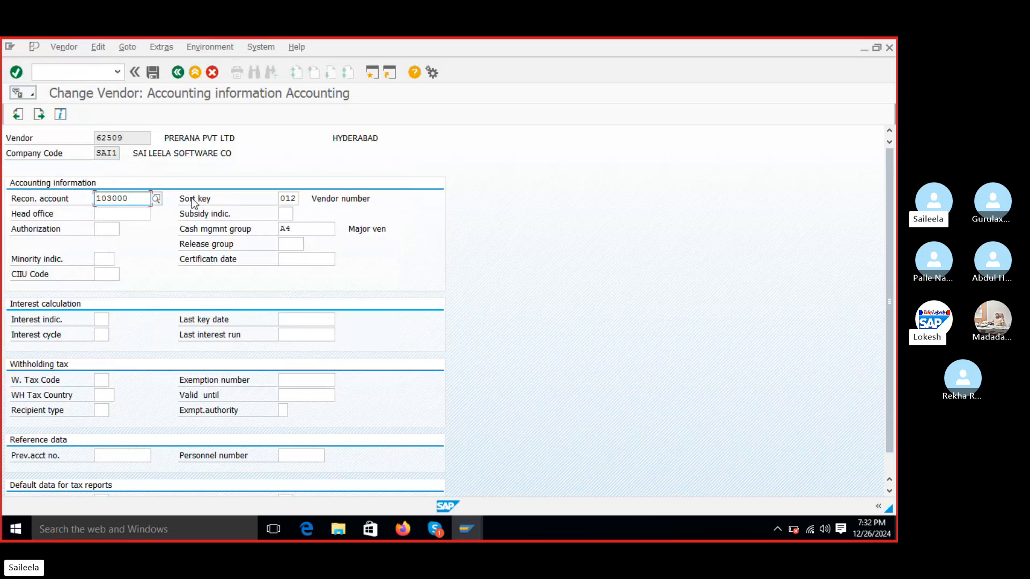
left_click(153, 73)
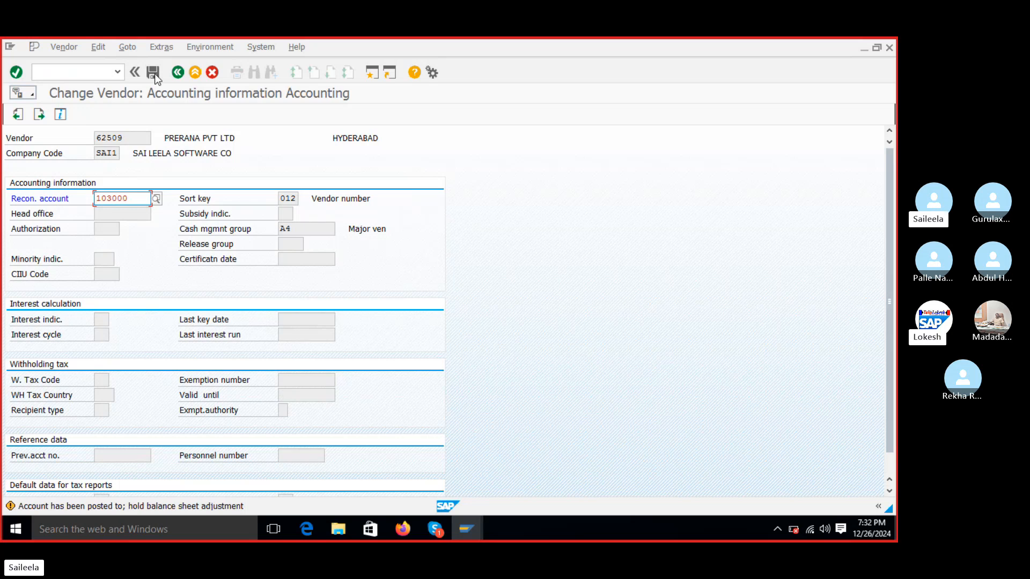
key("Return")
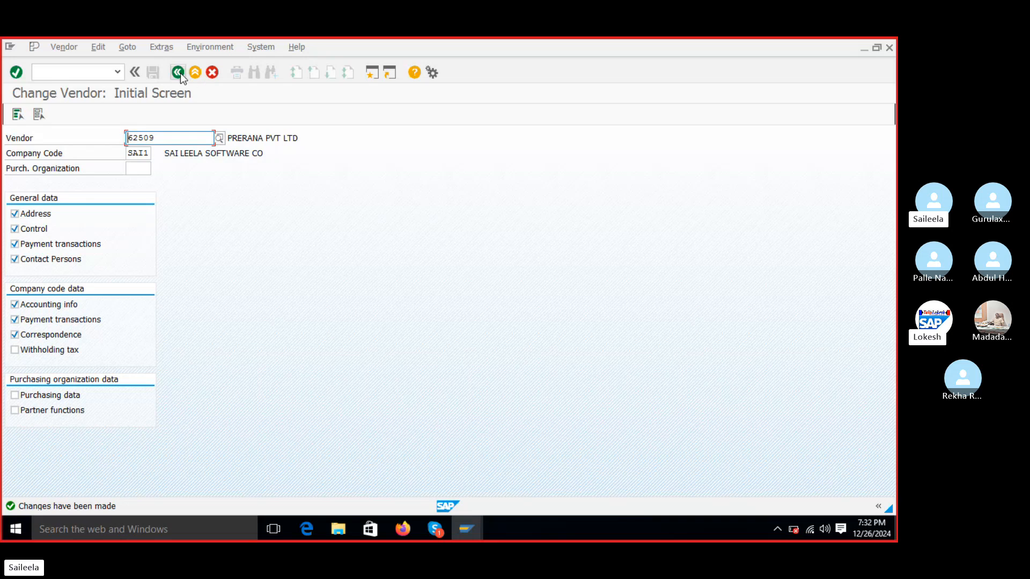
- Leave vendor maintenance and open the vendor down payment transaction F-48 again
left_click(76, 72)
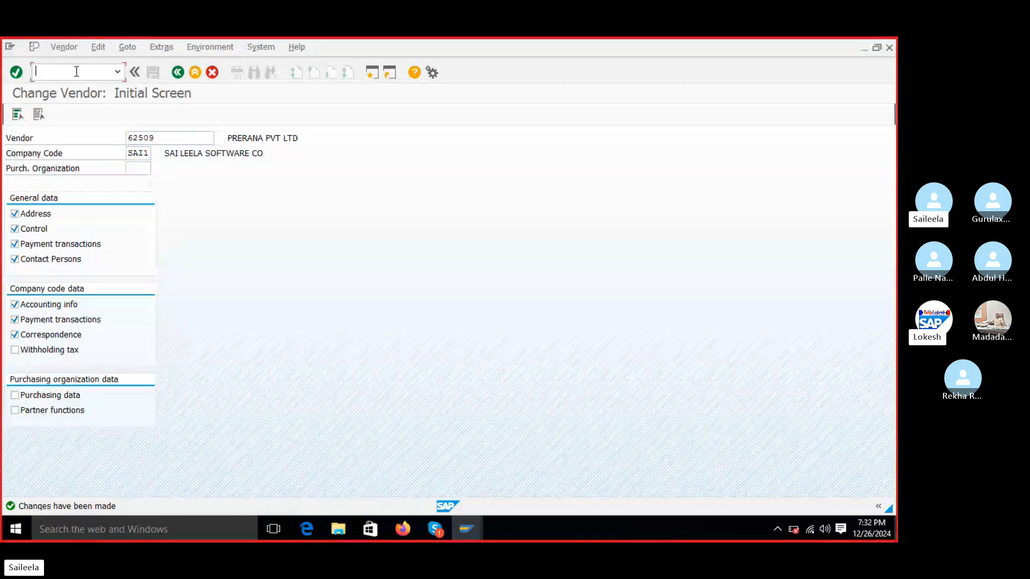
type("f-48")
key("Return")
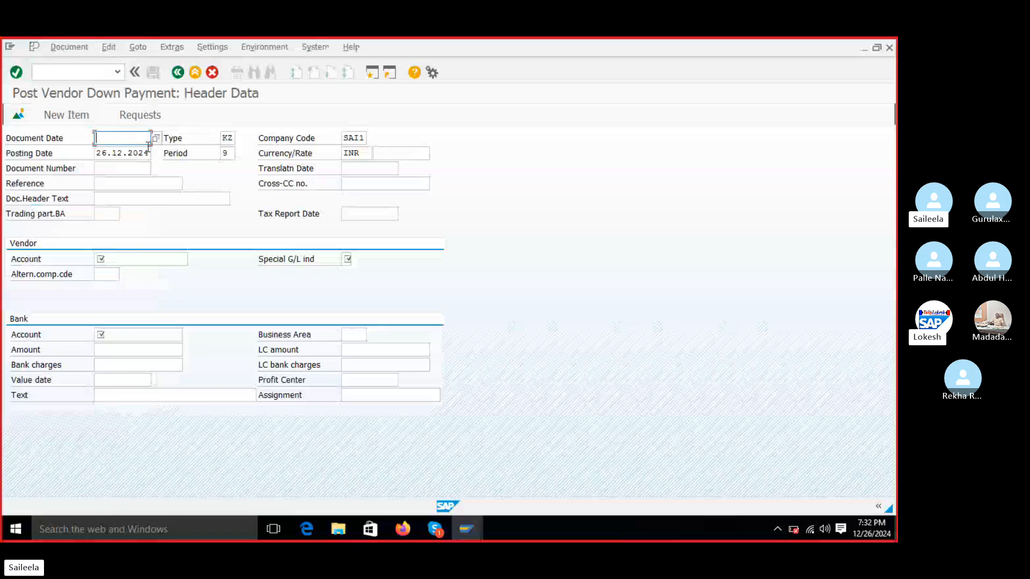
- Fill the down payment header with document date 26.12.2024, reference VEN-08 and header text VENDOR DOWN PAYMENT
left_click(149, 146)
left_click(141, 150)
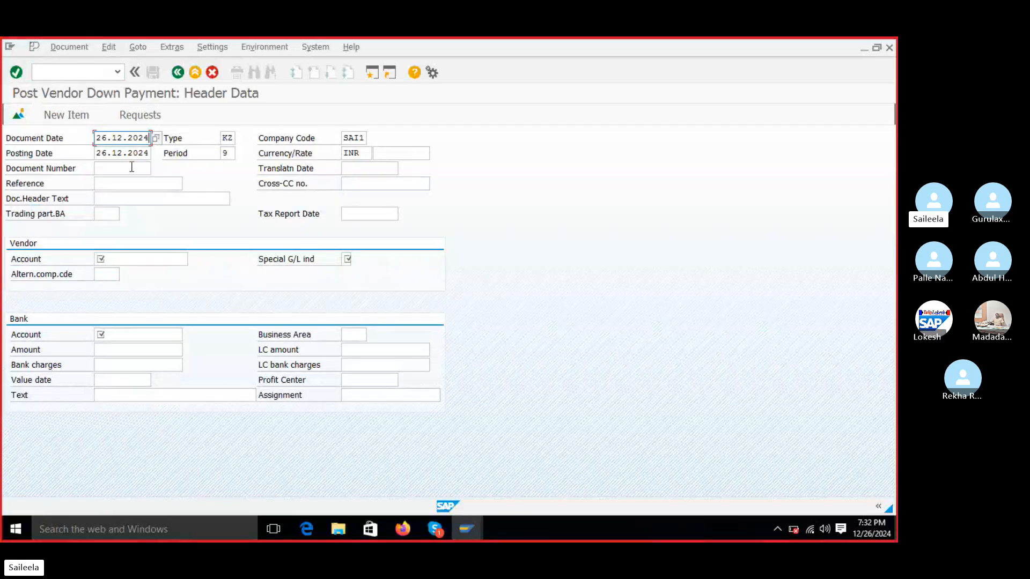
left_click(126, 180)
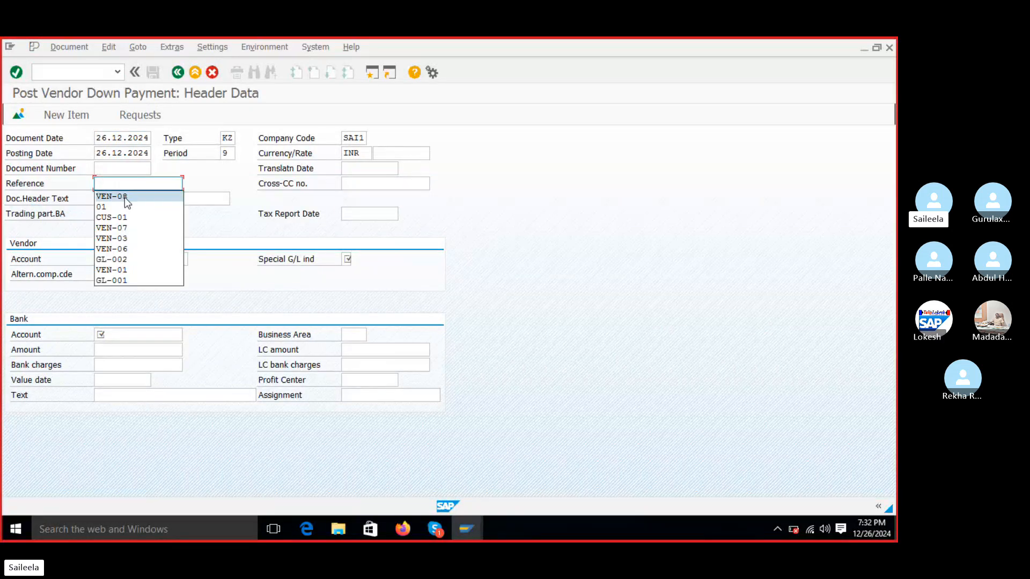
left_click(124, 197)
left_click(121, 199)
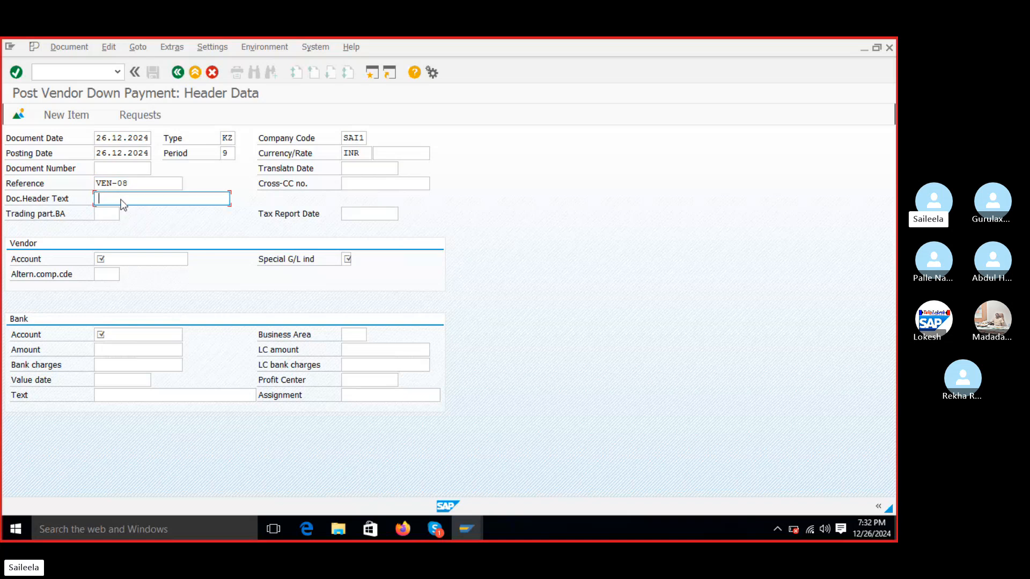
left_click(124, 214)
- Enter the vendor account of PRERANA PVT LTD and fill the bank data with G/L account 200003, amount 50000 and text VENDOR INVOICE
left_click(114, 260)
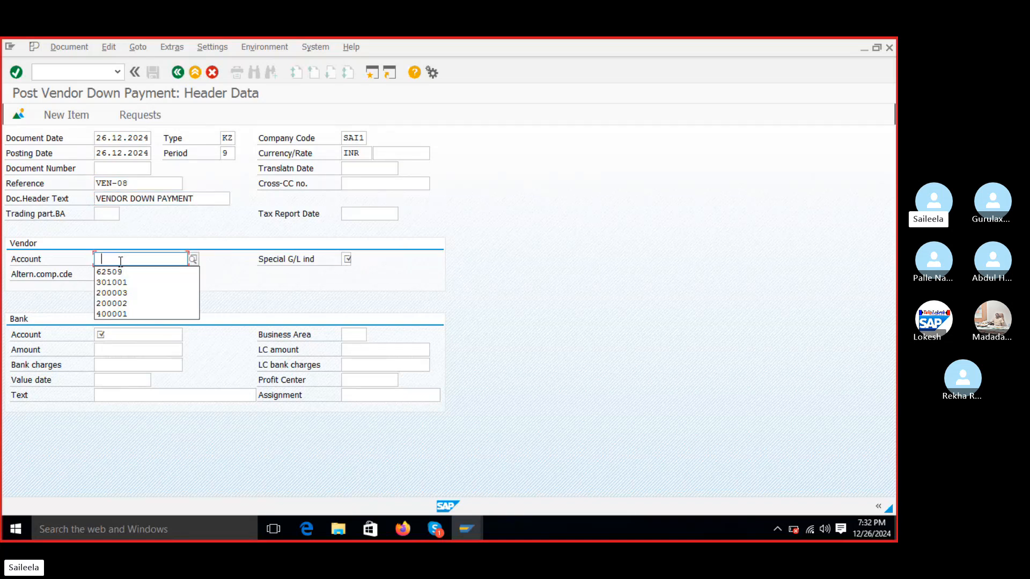
left_click(122, 271)
left_click(120, 336)
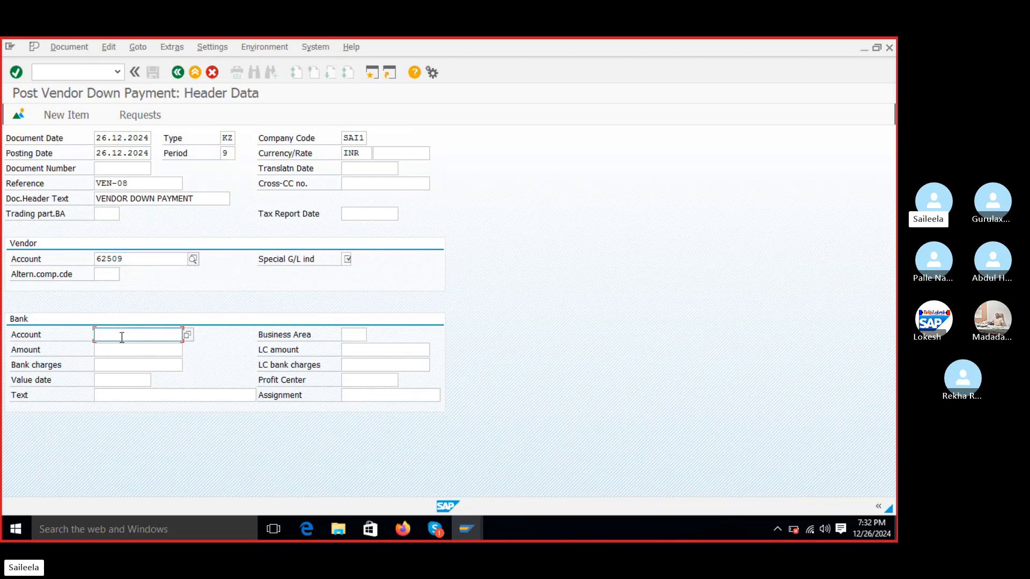
left_click(122, 349)
left_click(123, 349)
type("500")
left_click(119, 365)
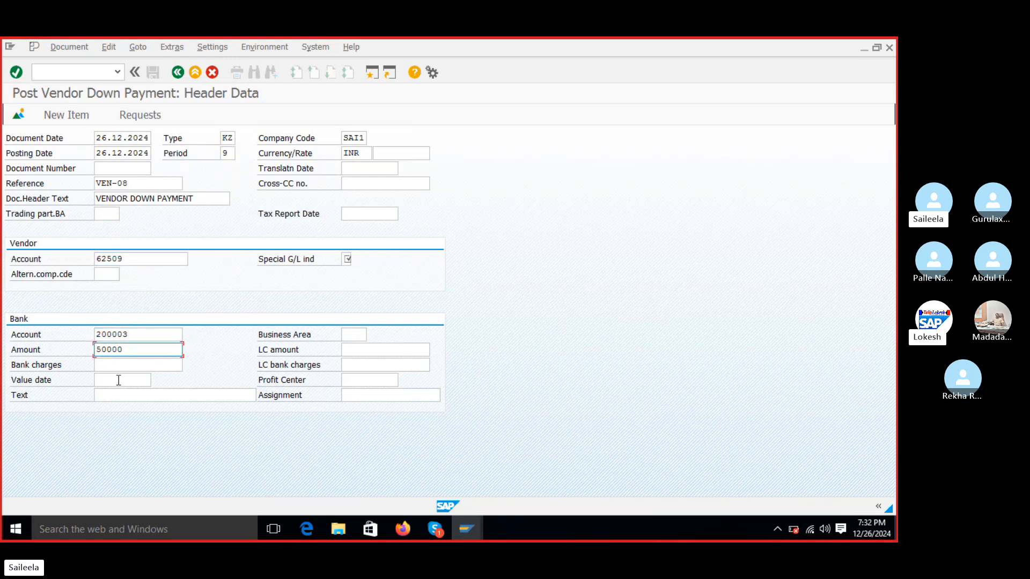
left_click(115, 401)
left_click(118, 408)
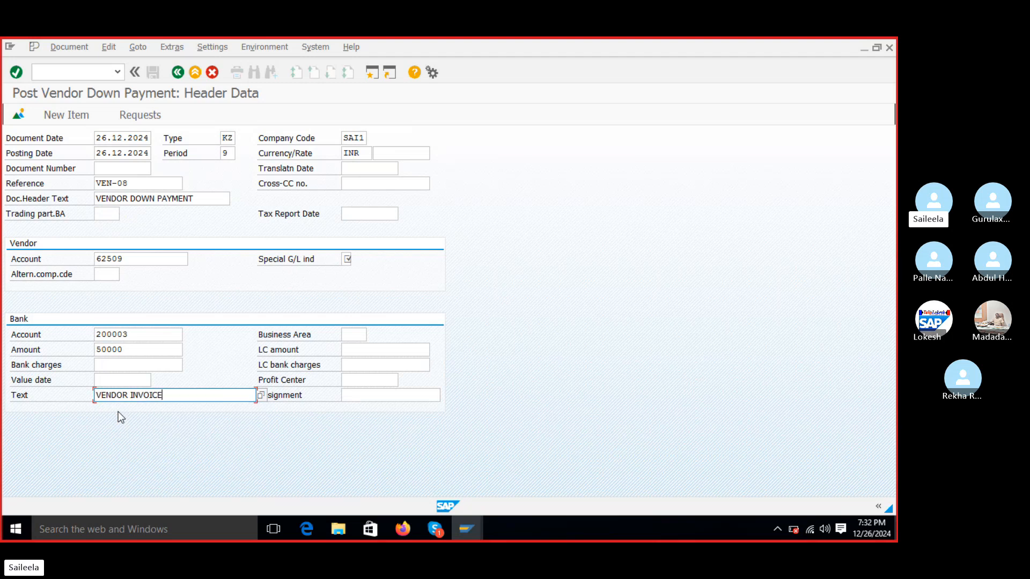
- Set the special G/L indicator to A and proceed to the vendor item of the down payment
left_click(346, 259)
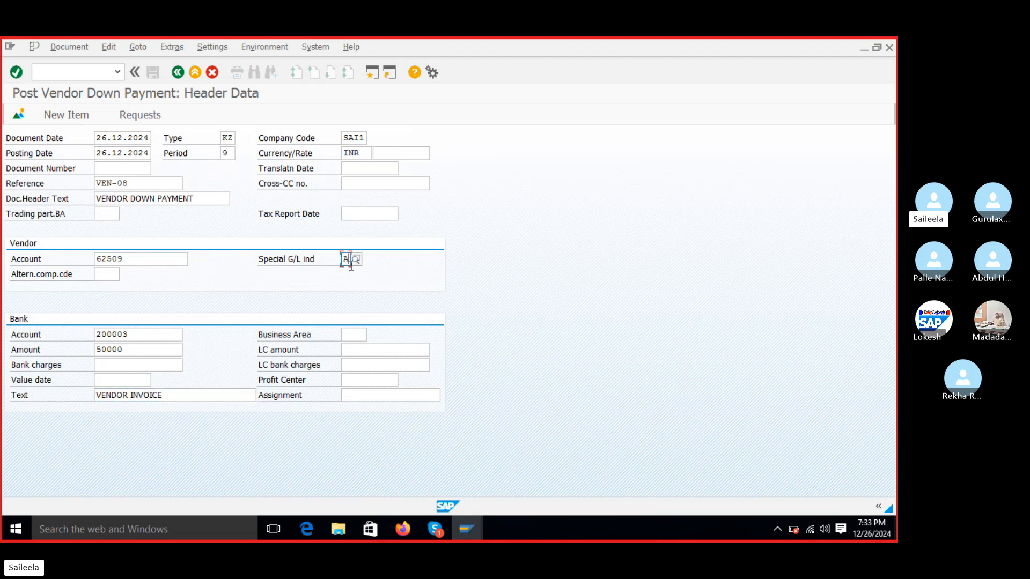
type("a")
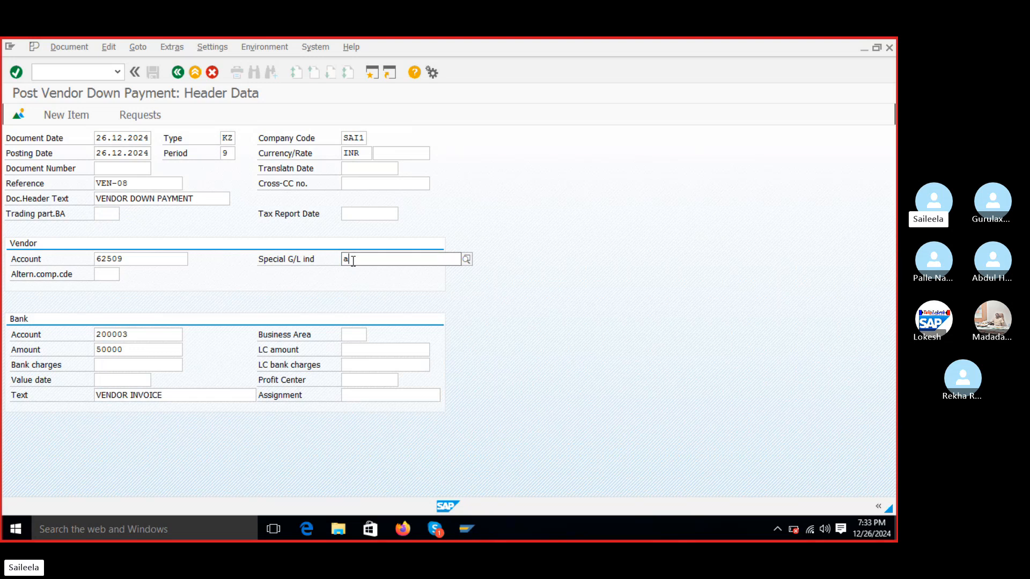
left_click(370, 300)
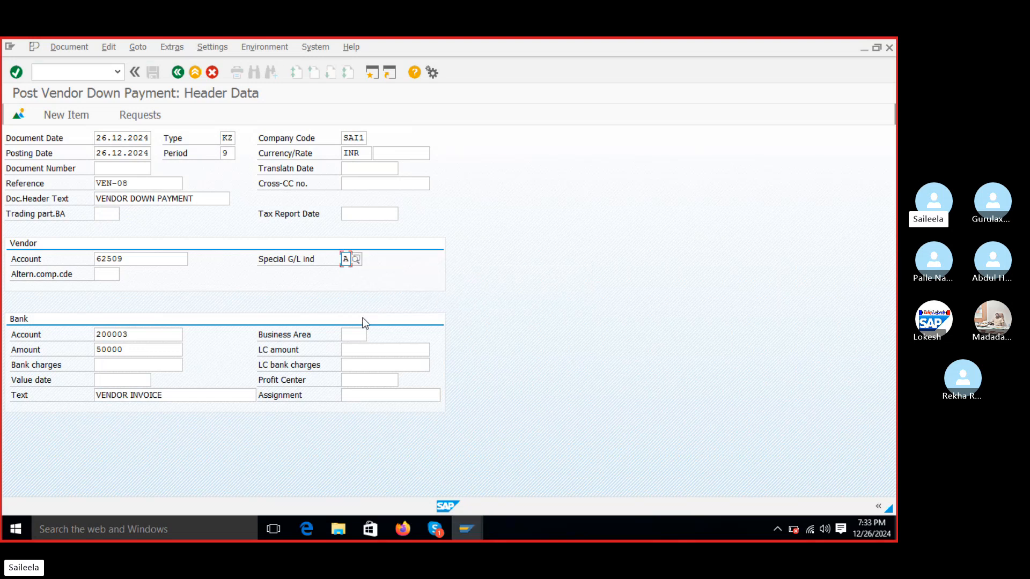
left_click(359, 332)
key("Return")
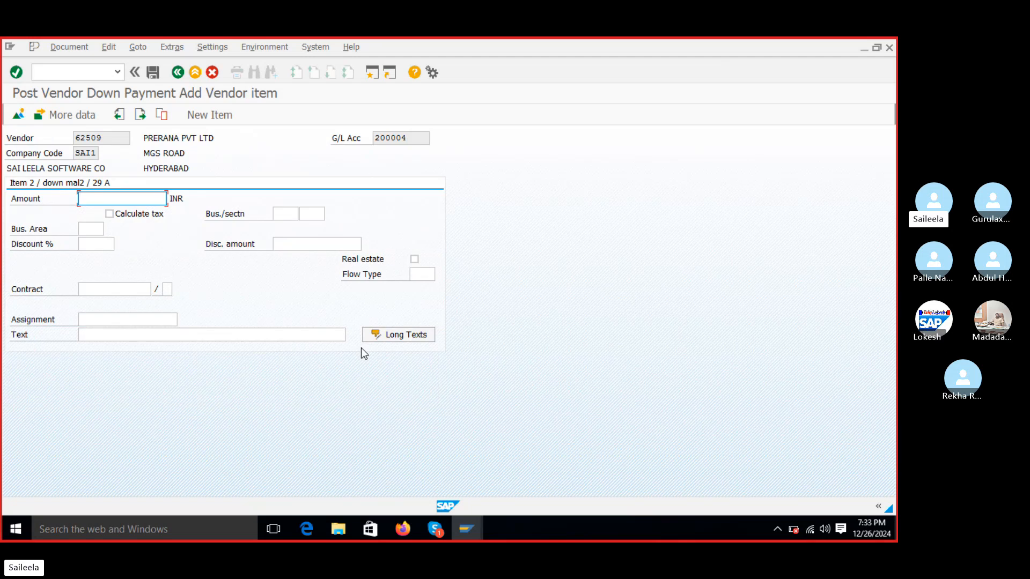
- Enter amount 50000 and business area 001 for the vendor item and post the down payment
type("50000")
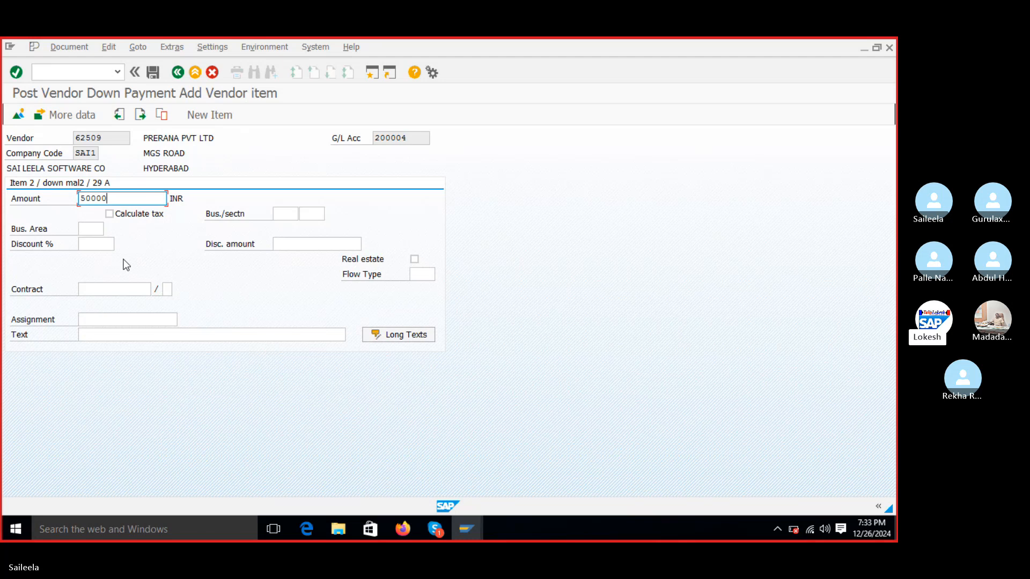
left_click(89, 232)
type("0")
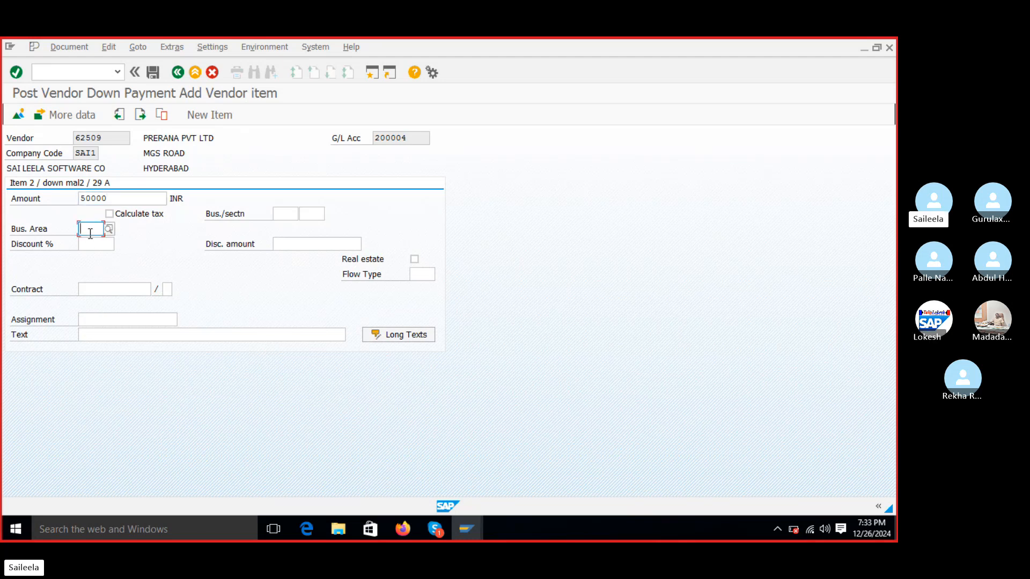
type("01")
key("Return")
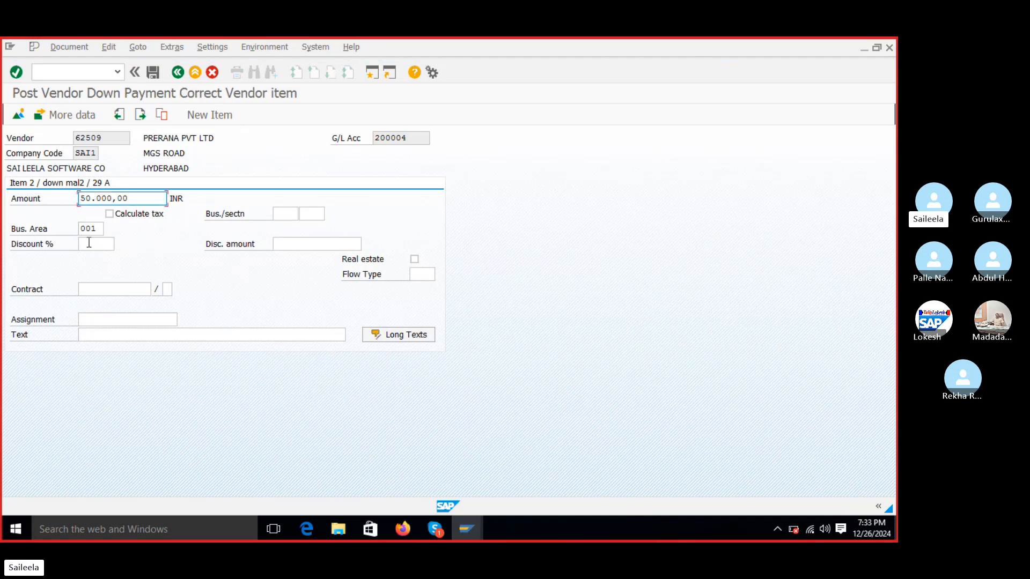
left_click(153, 74)
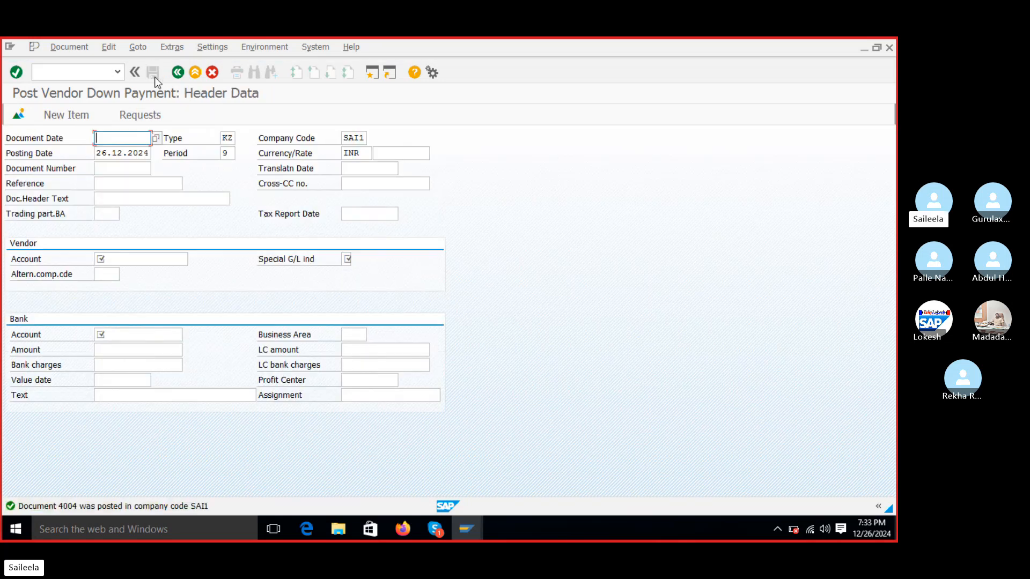
left_click(90, 73)
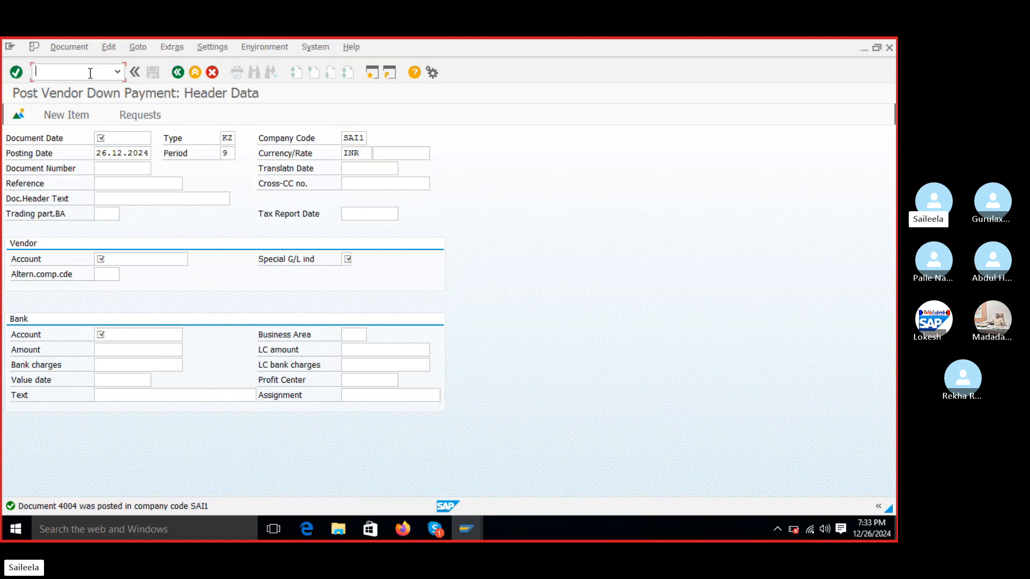
type("/nf-53")
key("Return")
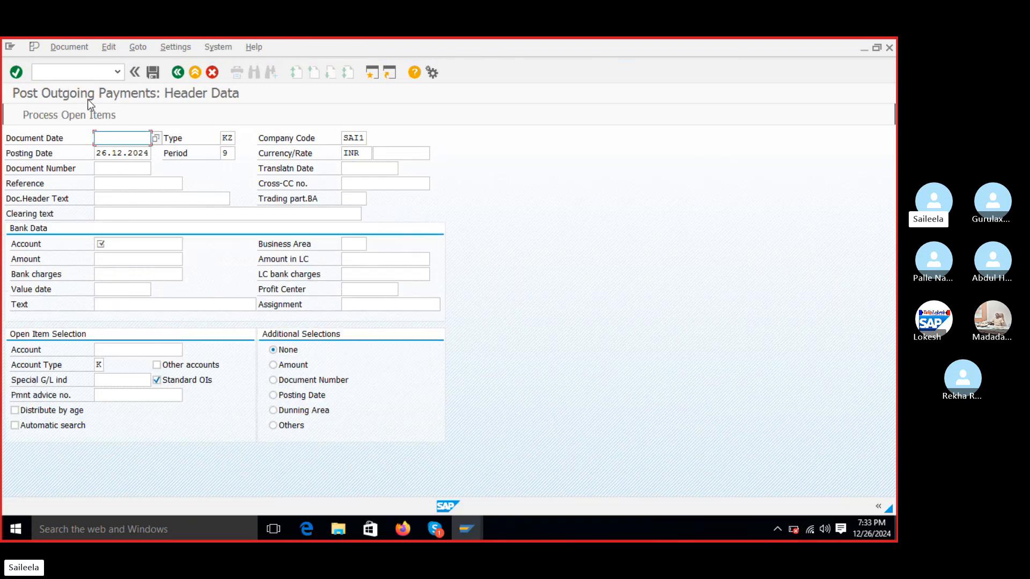
left_click(101, 138)
left_click(109, 148)
left_click(113, 183)
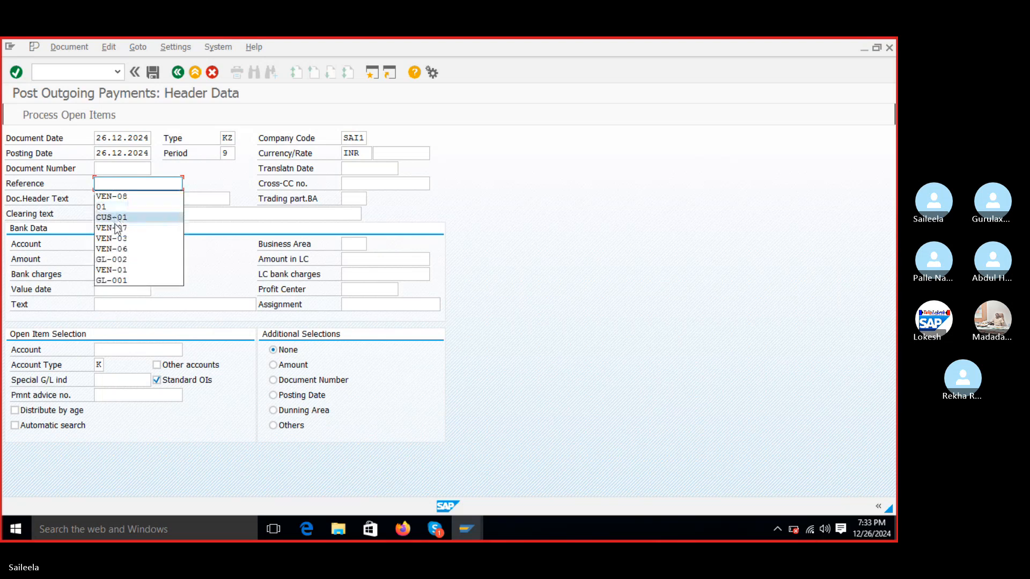
left_click(117, 231)
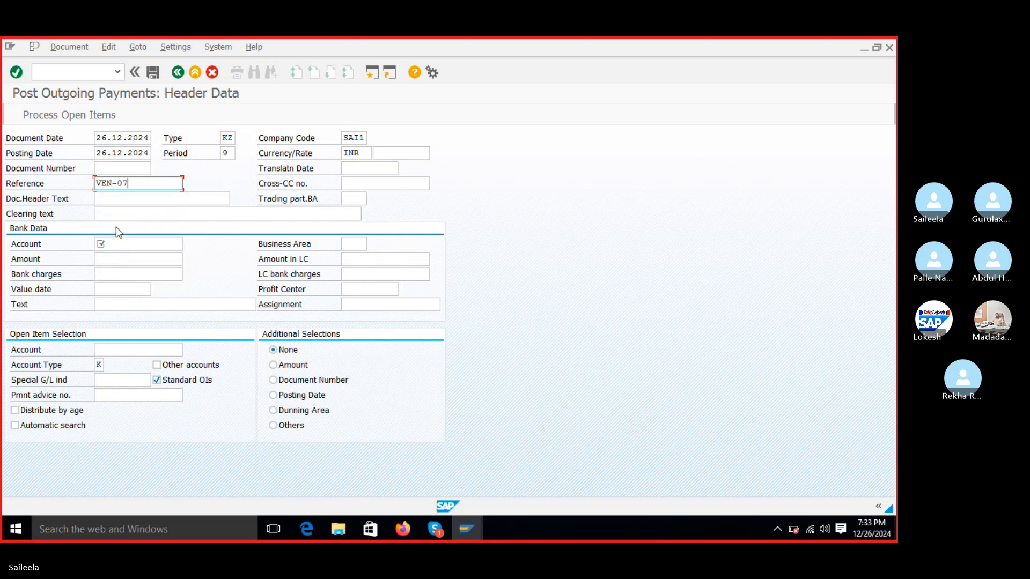
left_click(129, 203)
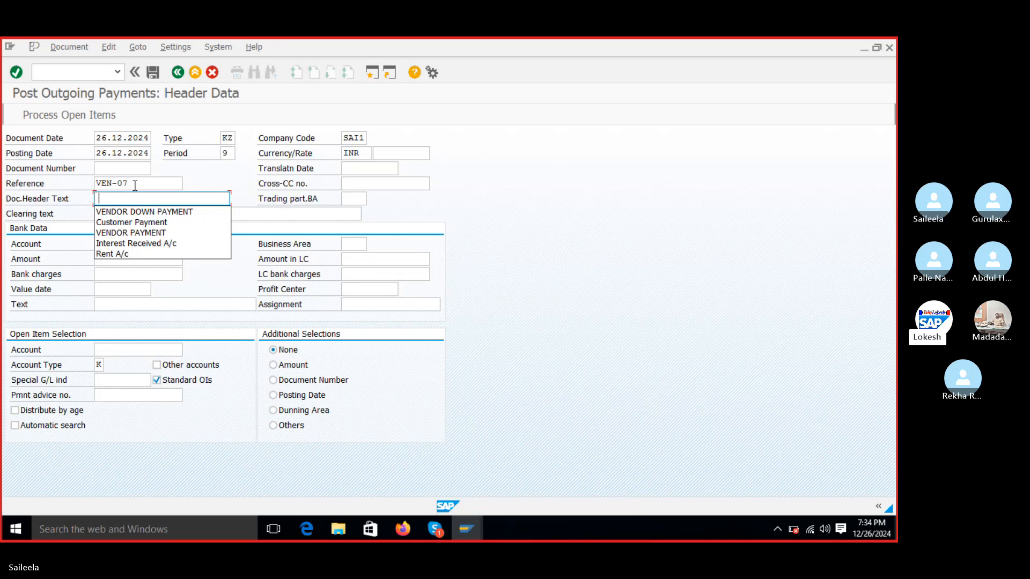
- Display the open line items of vendor PRERANA PVT LTD in company code SAI1 with transaction FBL1N and return to SAP Easy Access
left_click(84, 72)
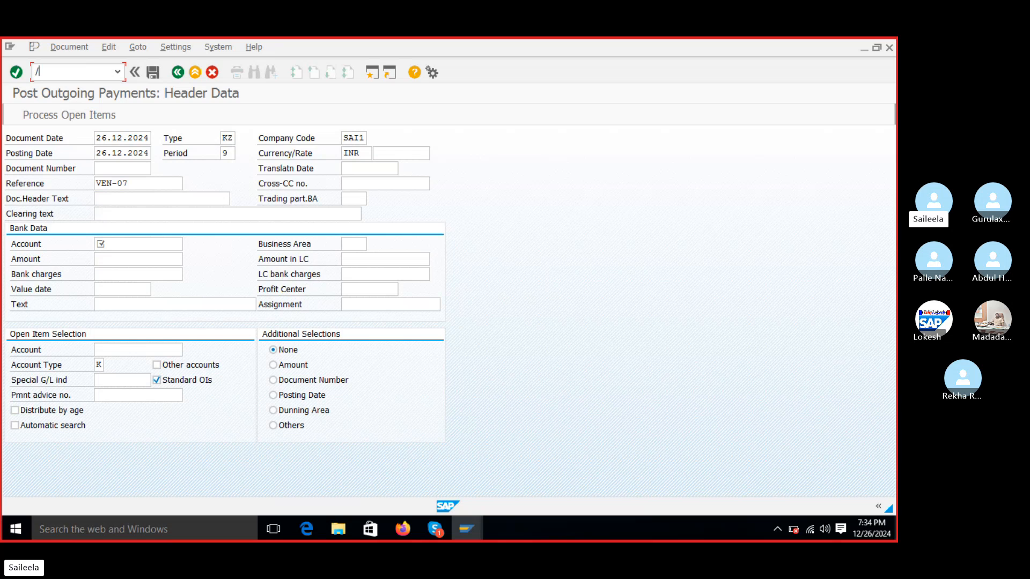
type("/fbl1n")
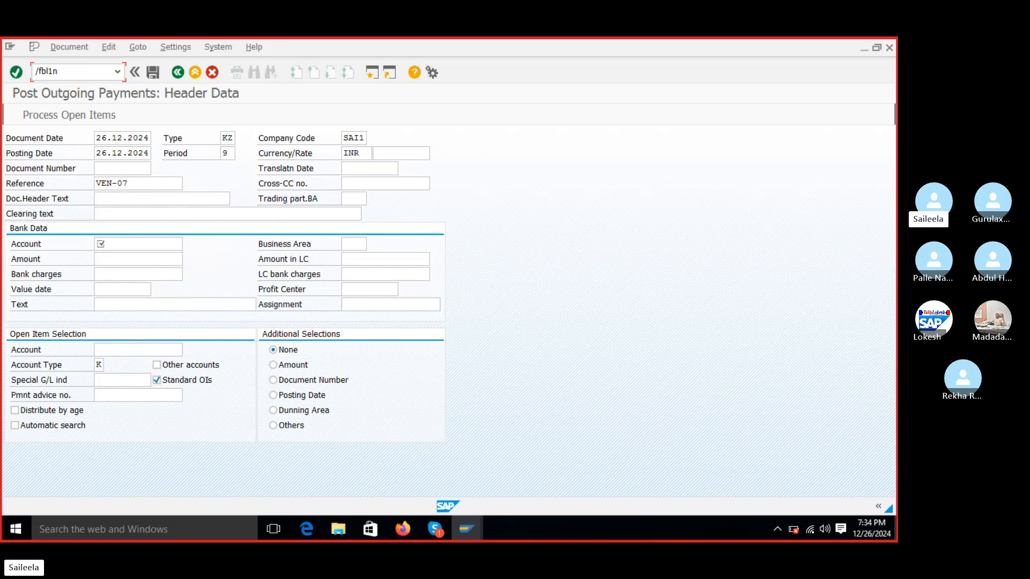
key("Return")
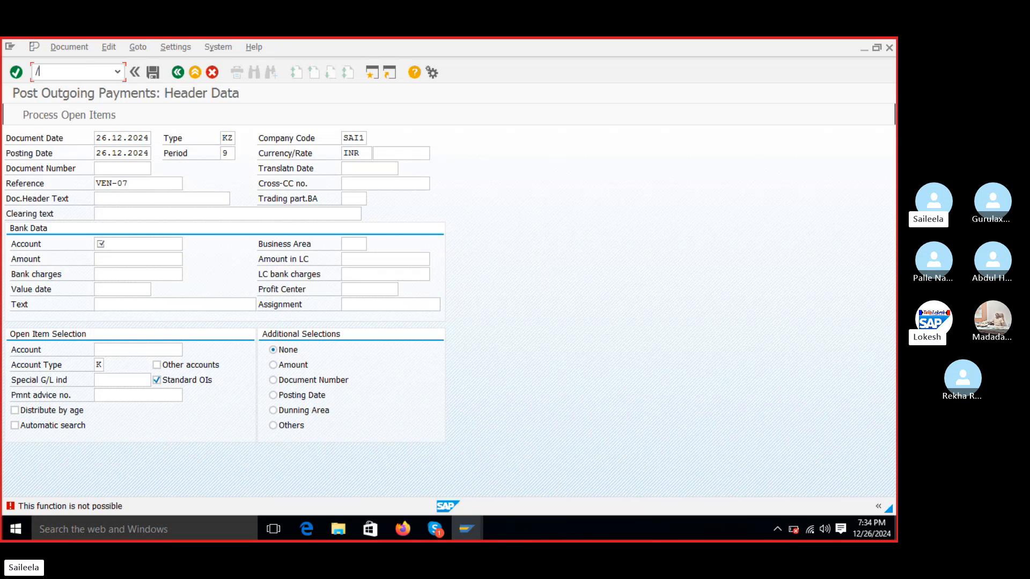
type("/nfbl1")
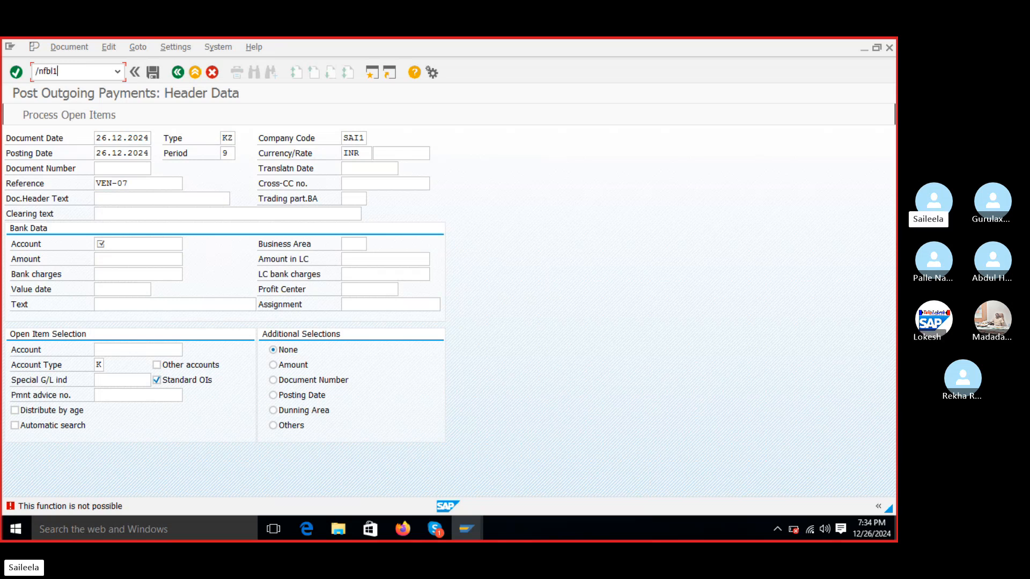
type("n")
key("Return")
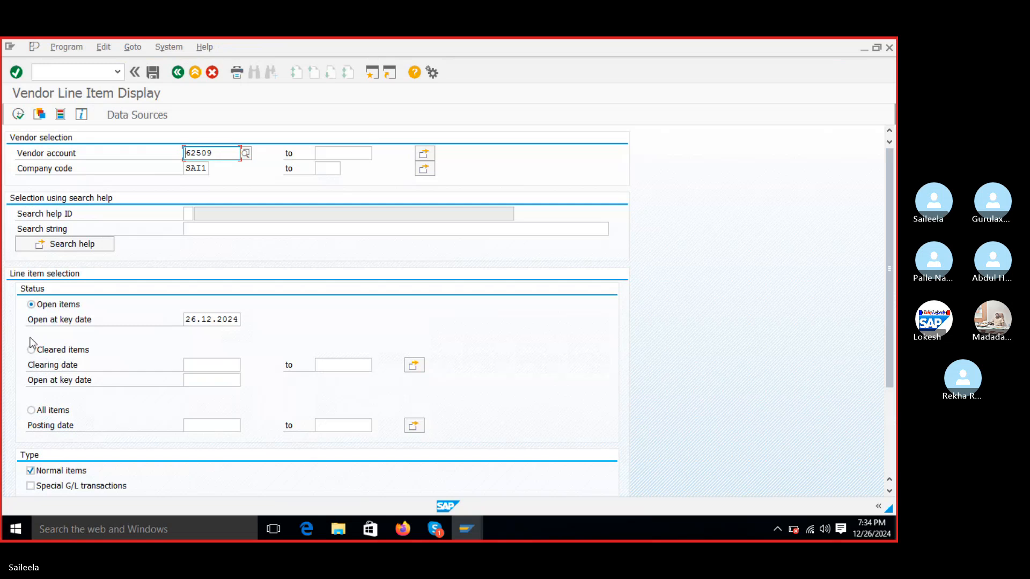
left_click(18, 114)
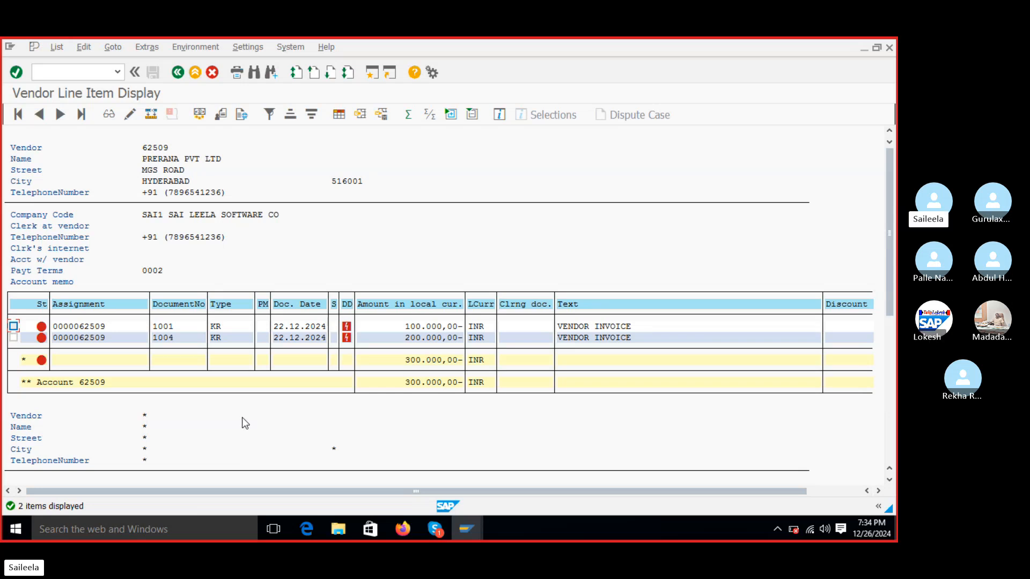
left_click(179, 76)
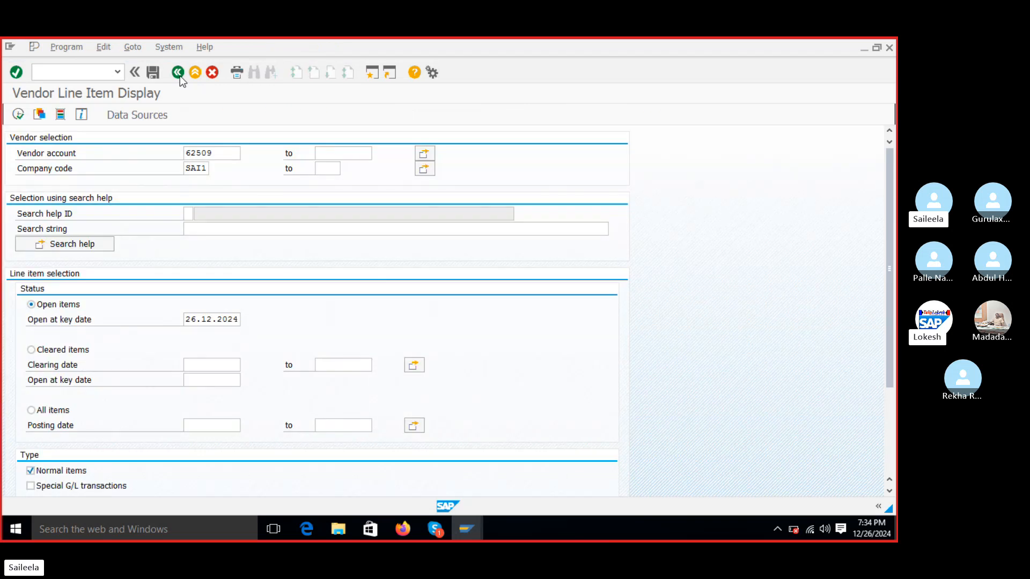
left_click(179, 75)
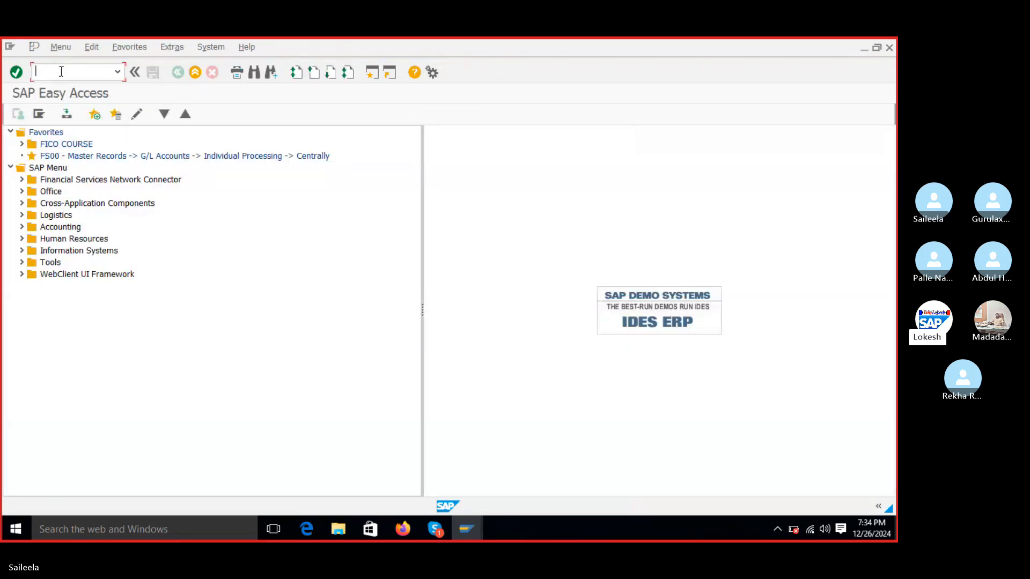
- Open outgoing payment transaction F-53 and fill the header with document date 26.12.2024, reference VEN-07 and header text VENDOR PAYMENT
type("f")
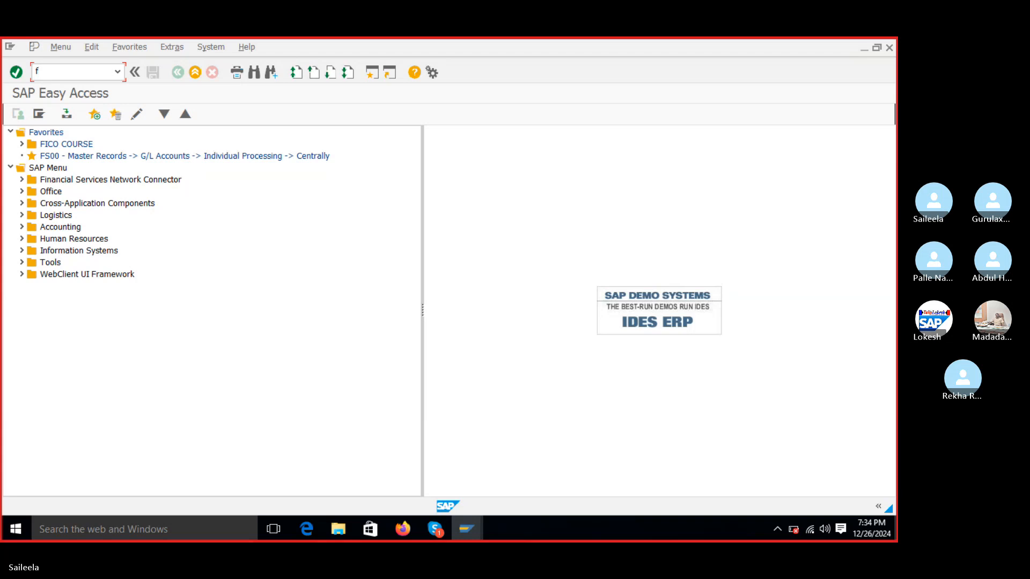
type("-53")
key("Return")
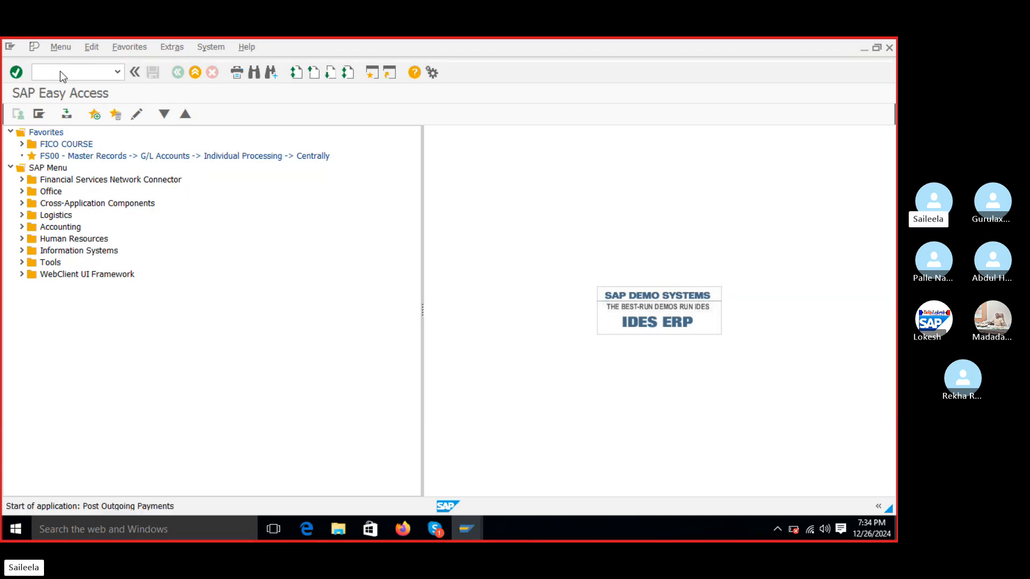
left_click(125, 141)
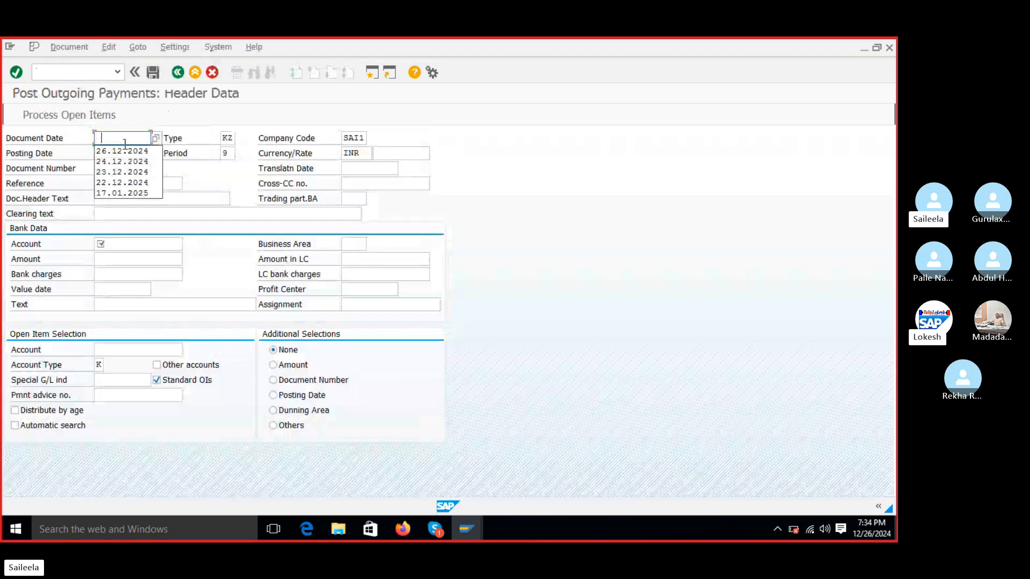
left_click(123, 148)
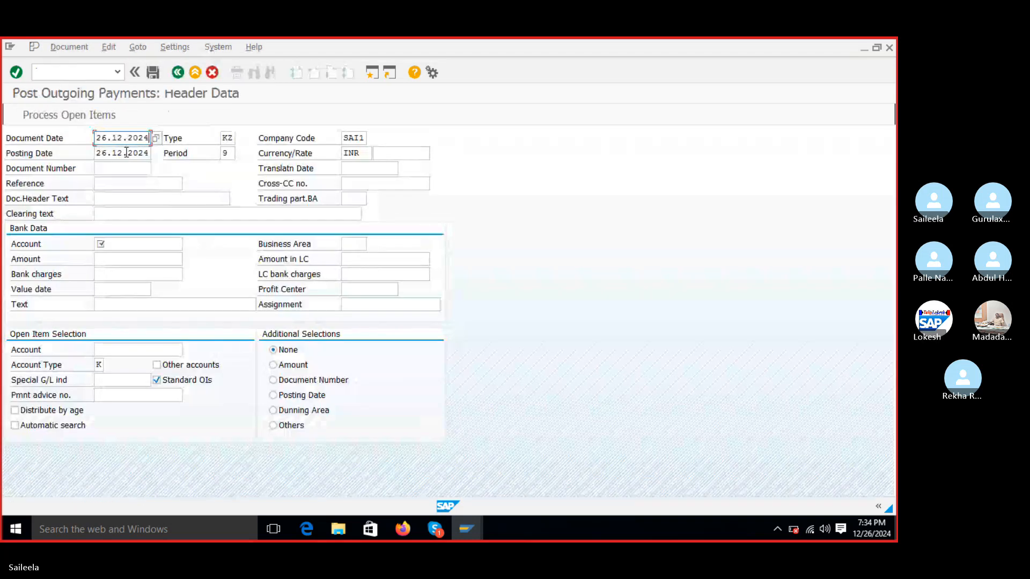
left_click(113, 182)
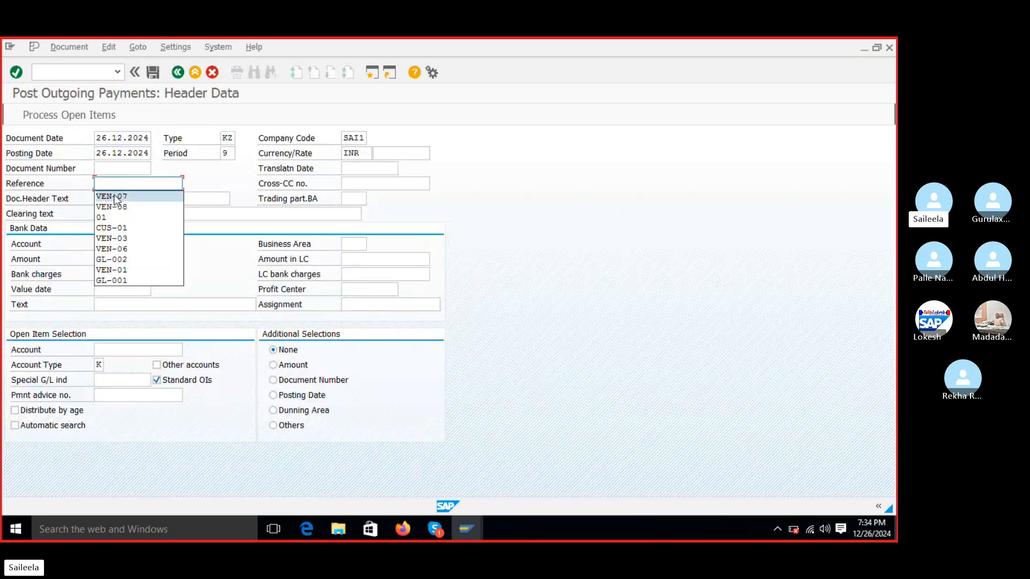
left_click(115, 195)
left_click(115, 196)
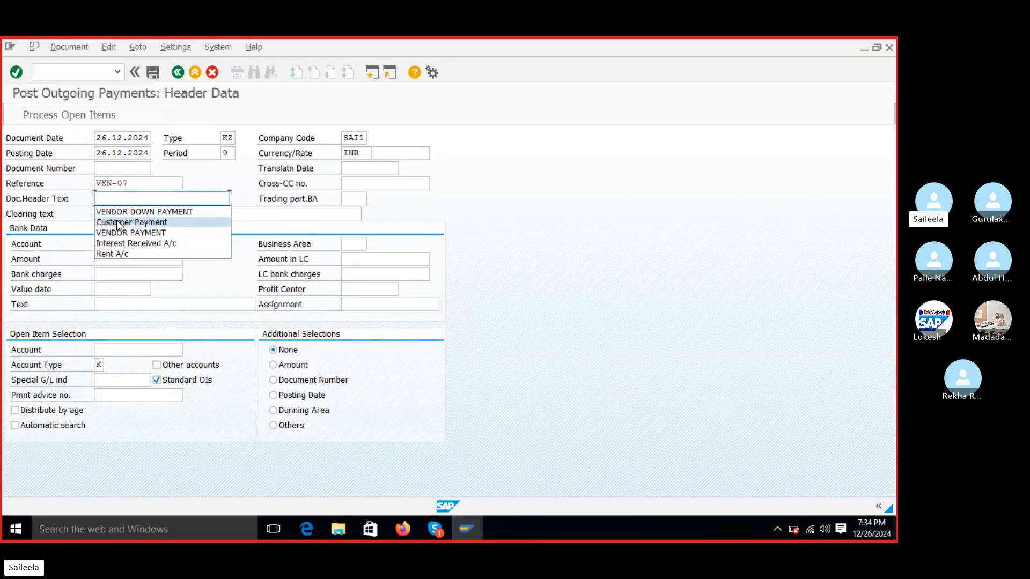
left_click(120, 233)
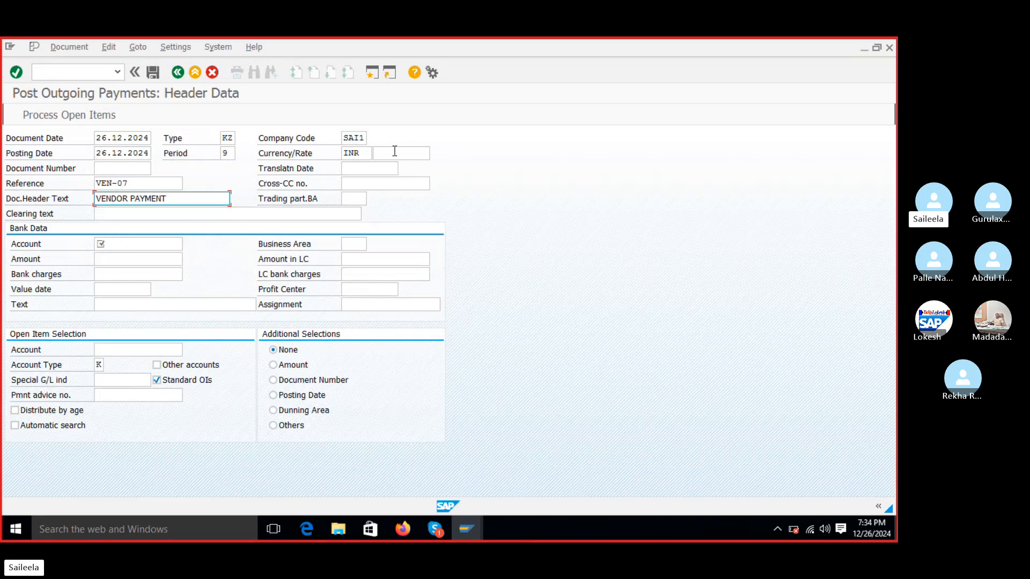
- Fill the bank data with the HDFC Bank G/L account, amount 250000 and text VENDOR INVOICE
left_click(133, 245)
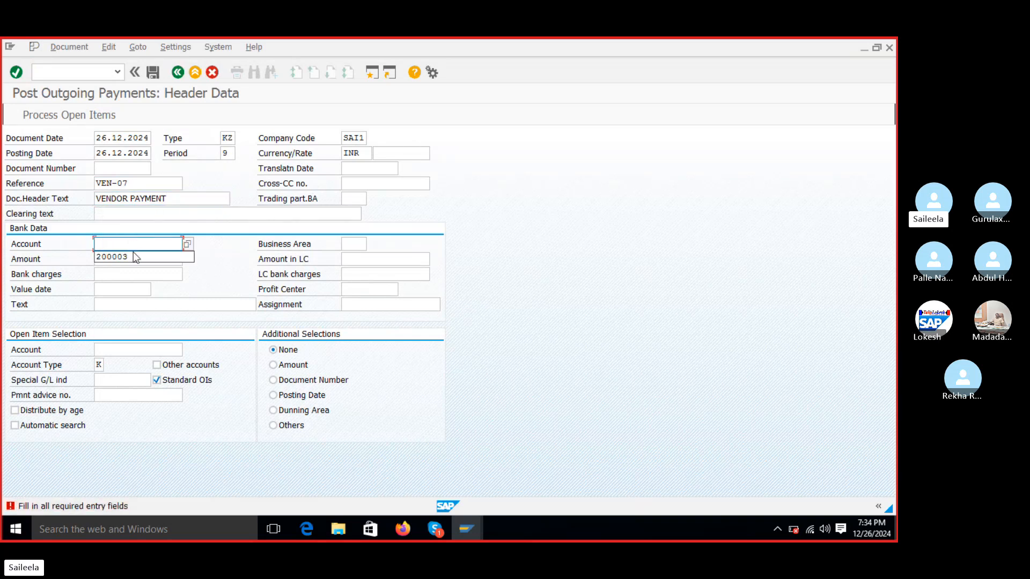
left_click(133, 256)
left_click(123, 262)
type("2")
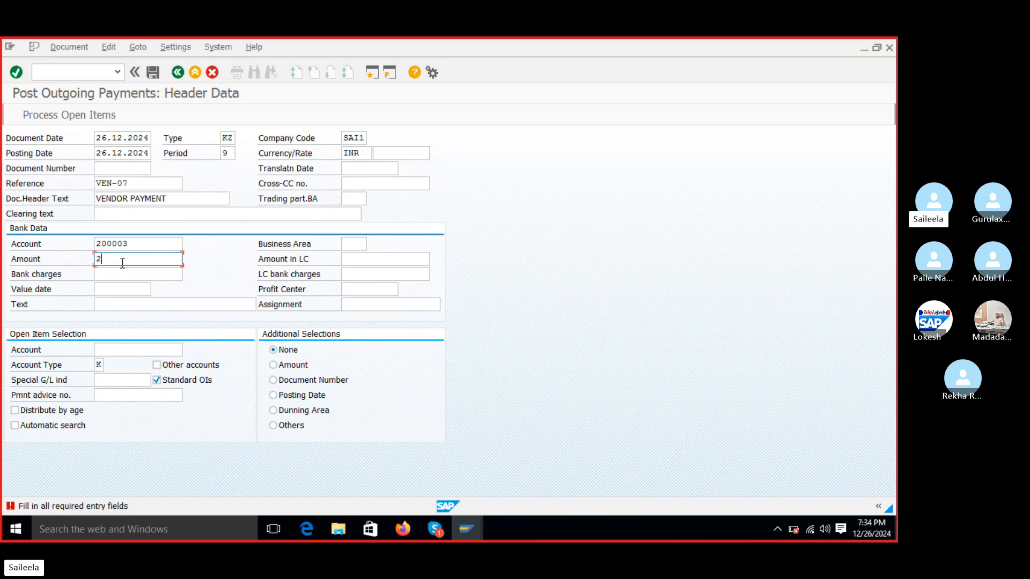
type("25")
key("BackSpace")
key("BackSpace")
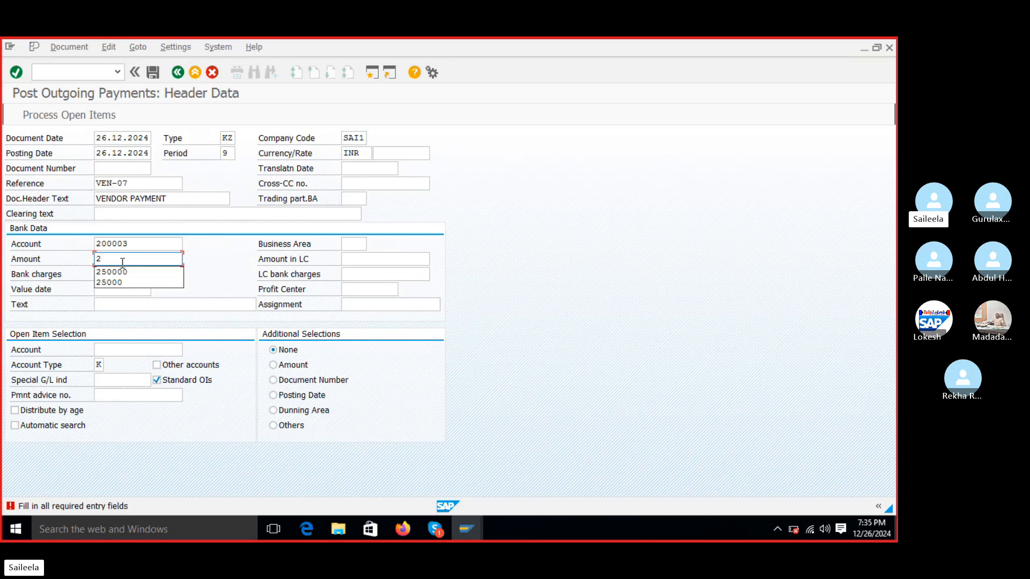
left_click(123, 272)
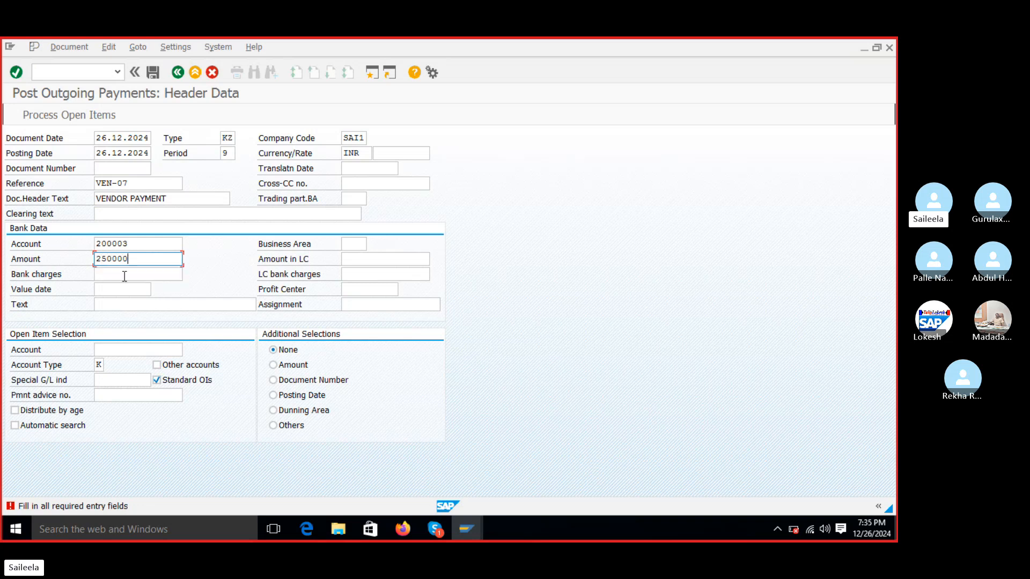
left_click(111, 305)
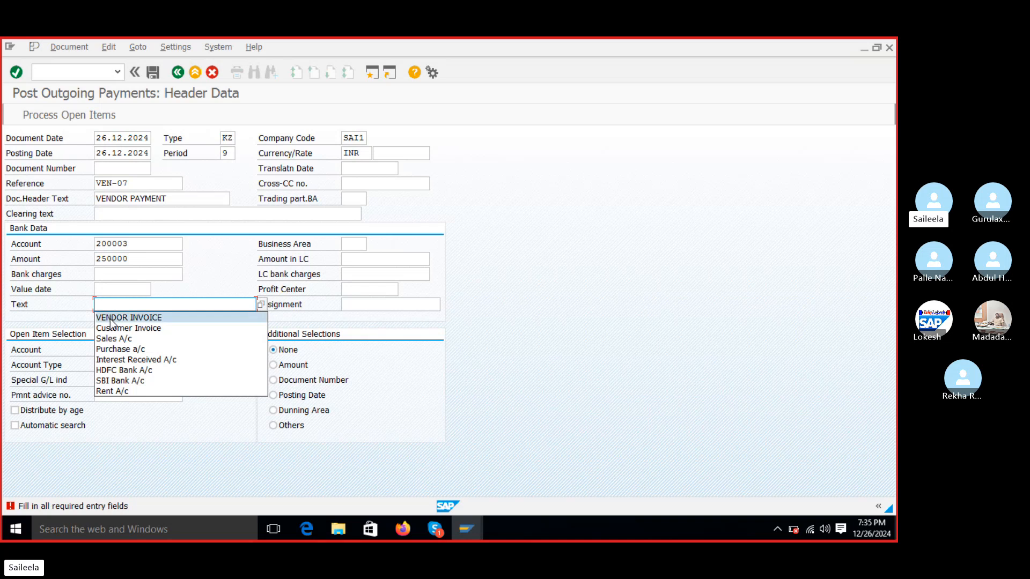
left_click(110, 318)
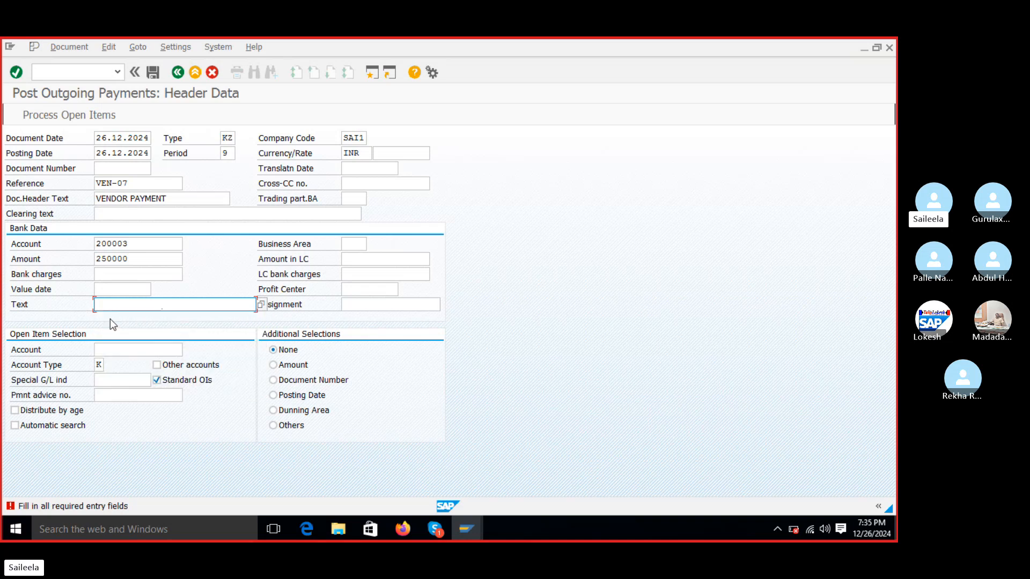
- Choose vendor PRERANA PVT LTD as the account for open item selection and assign business area 001 to the bank item
left_click(117, 349)
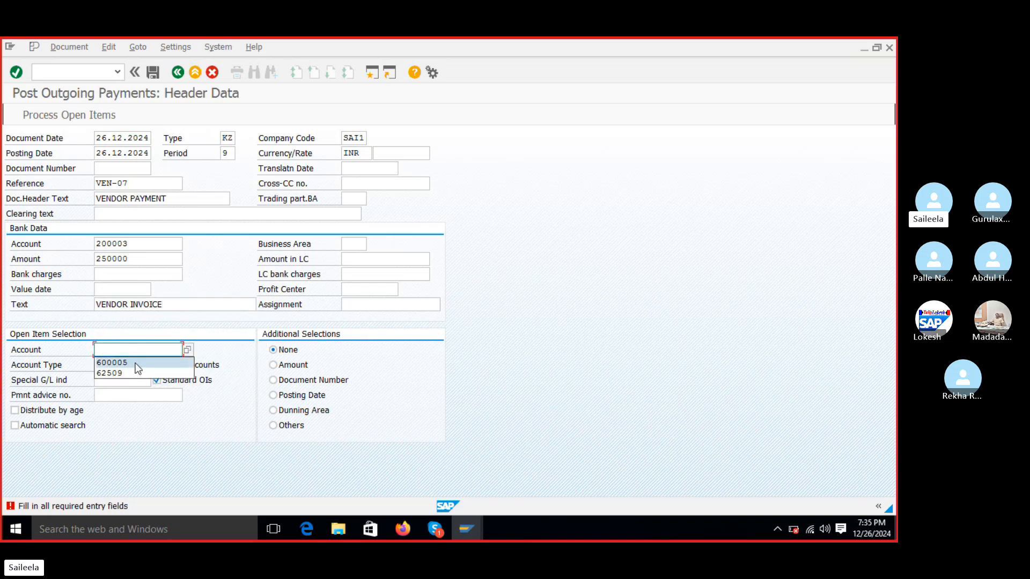
left_click(124, 373)
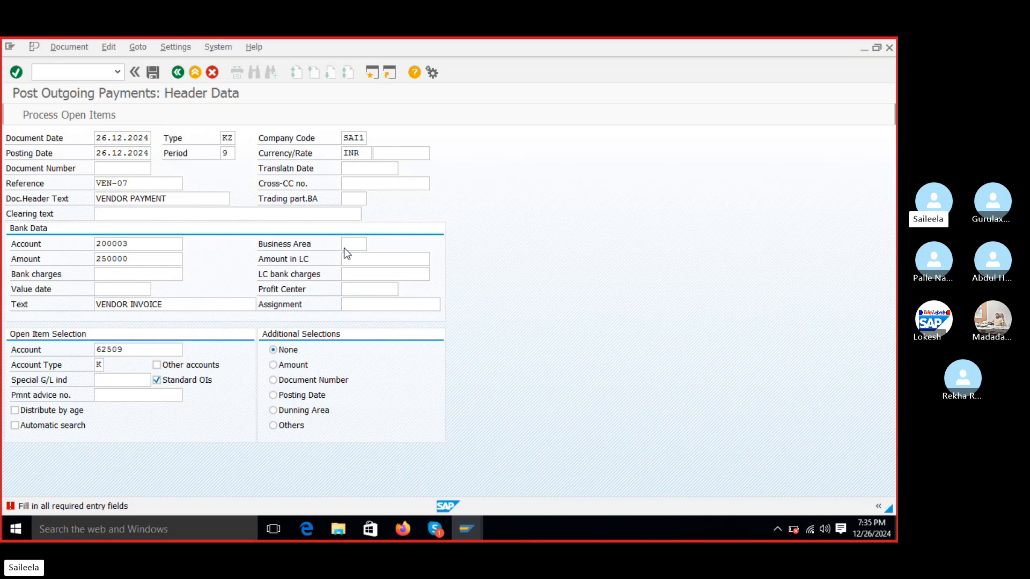
key("Return")
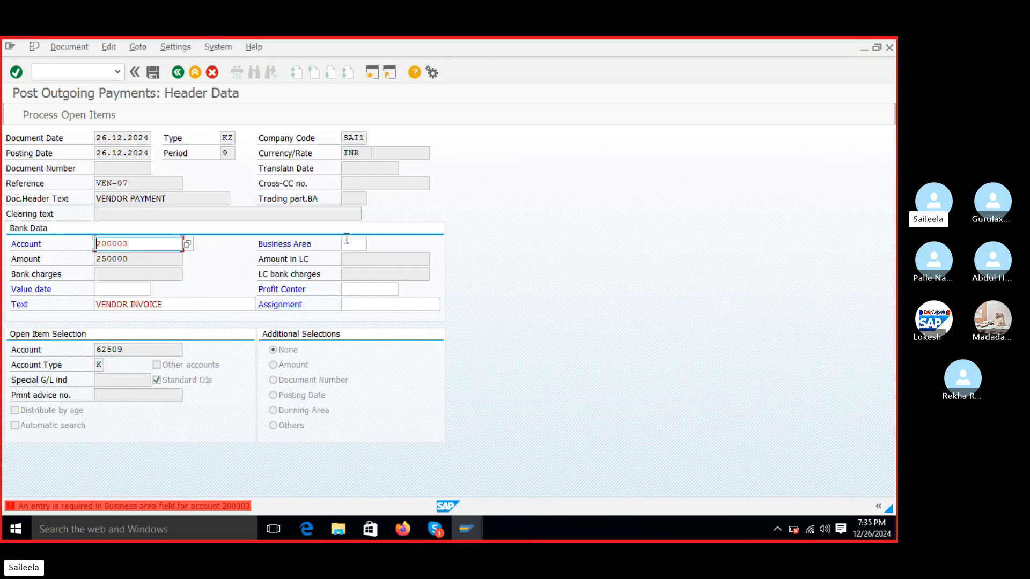
key("Return")
left_click(349, 245)
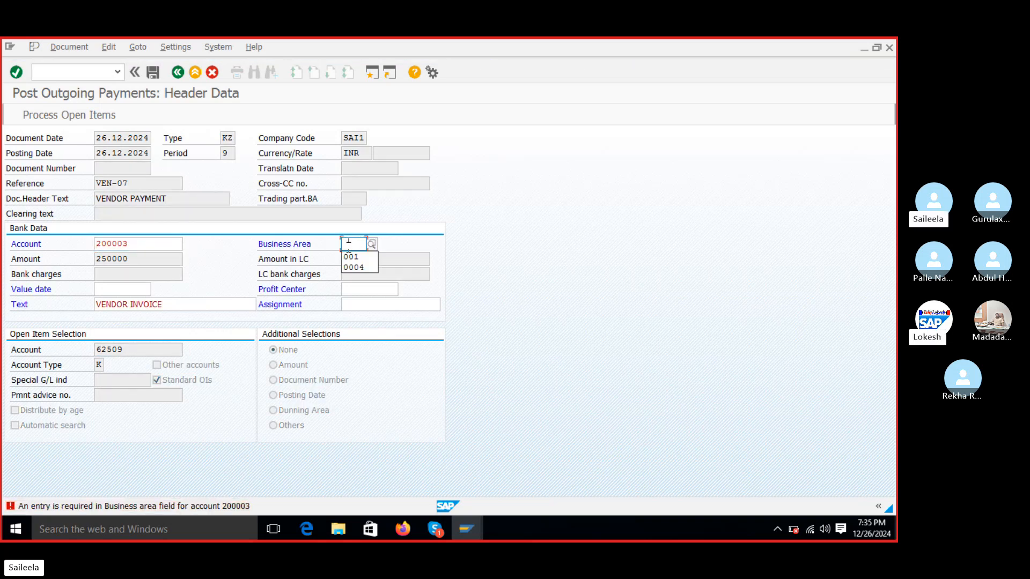
left_click(351, 254)
key("Return")
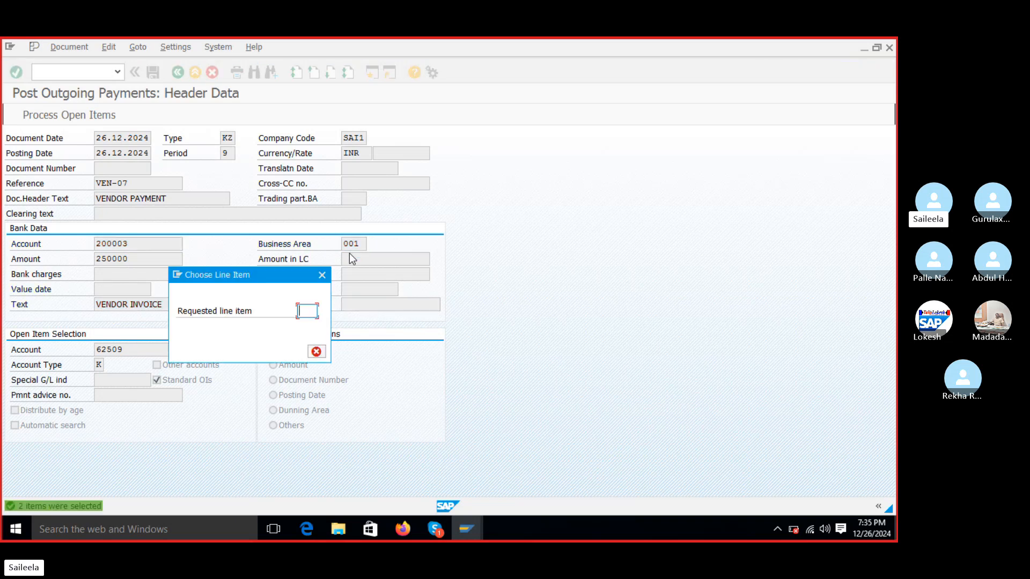
- Process the vendor's open items and assign a partial payment of 50.000,00 to the 100.000,00 invoice
left_click(320, 274)
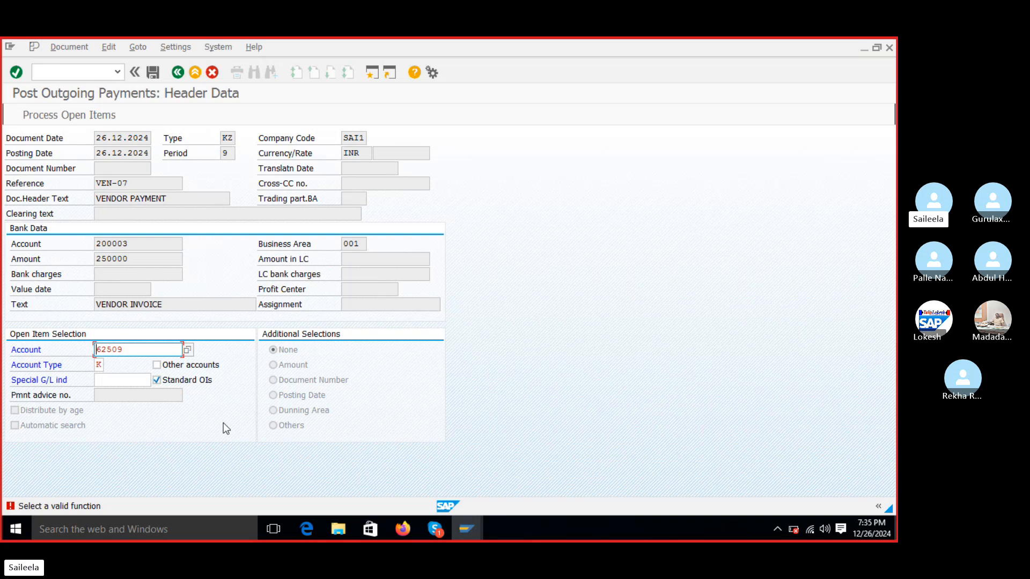
key("Return")
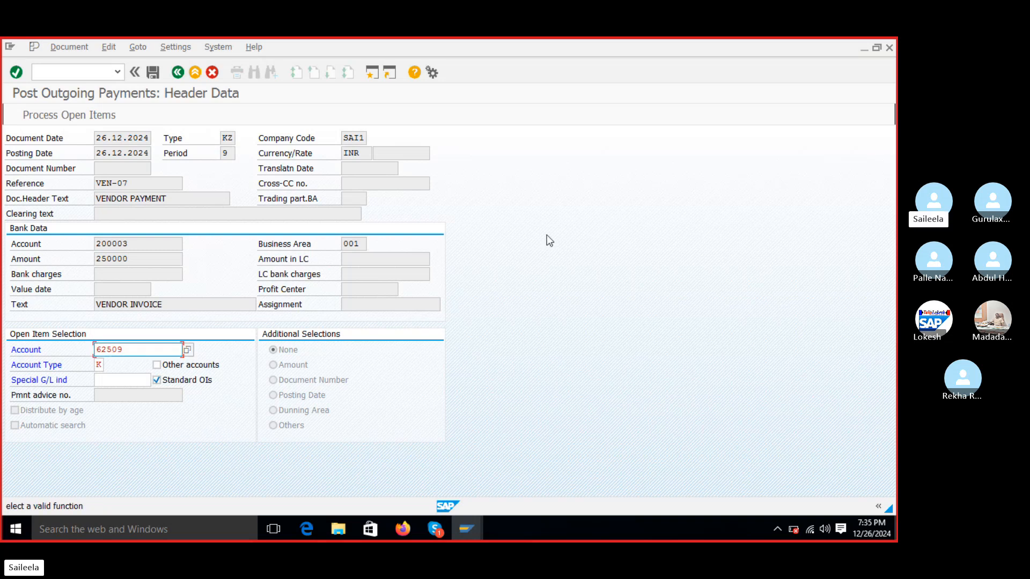
left_click(70, 119)
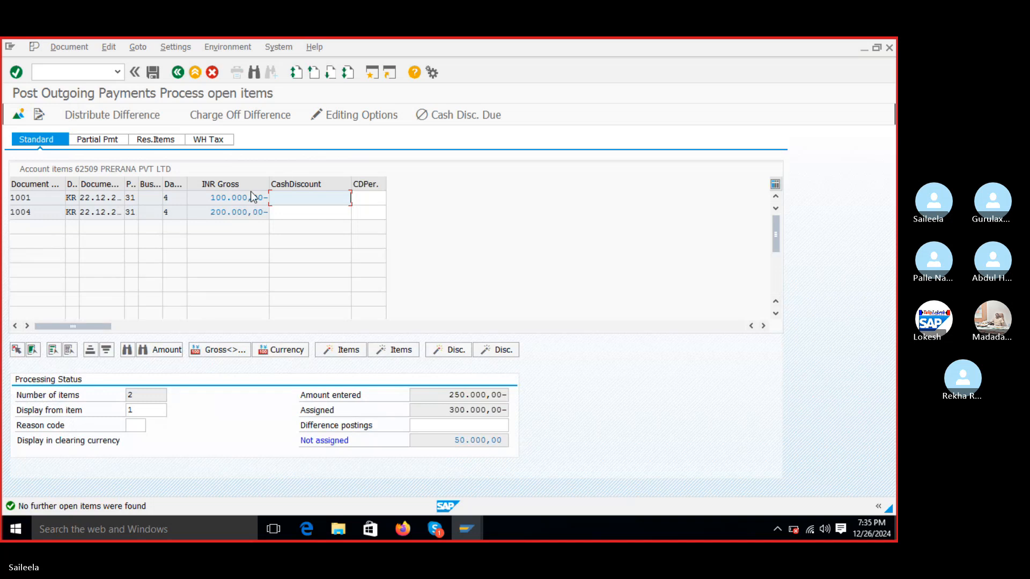
double_click(224, 198)
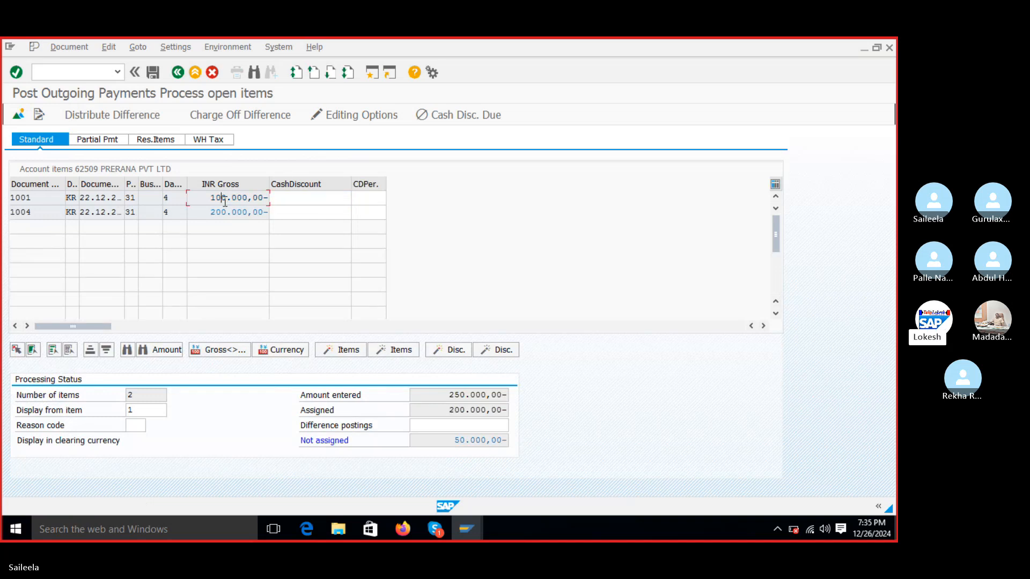
left_click(115, 146)
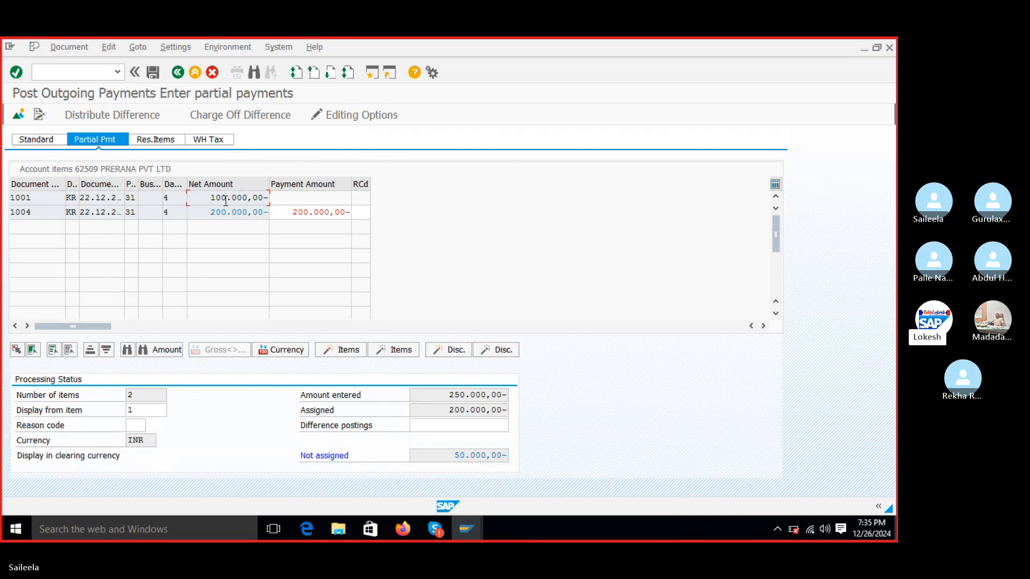
double_click(226, 198)
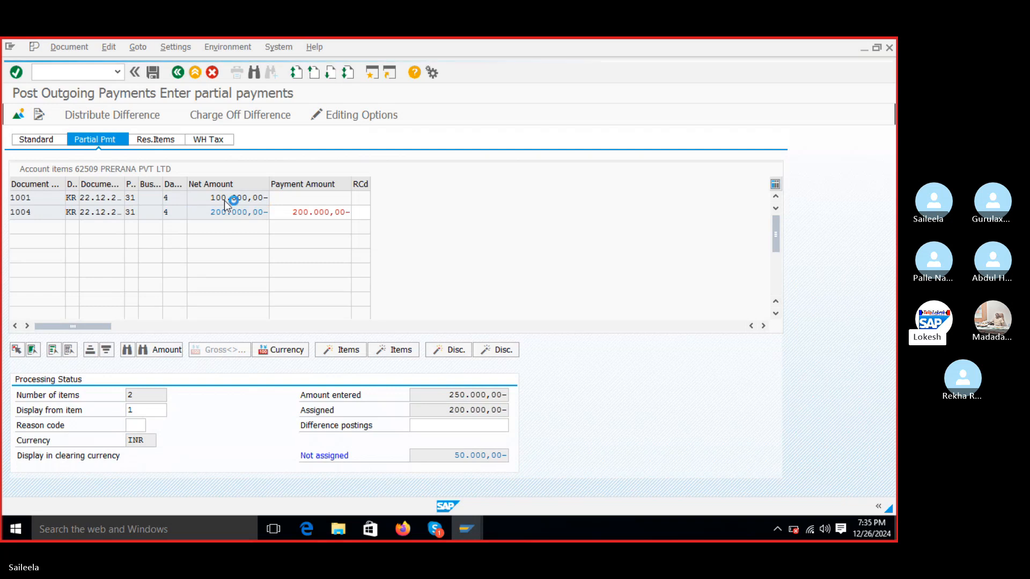
double_click(303, 198)
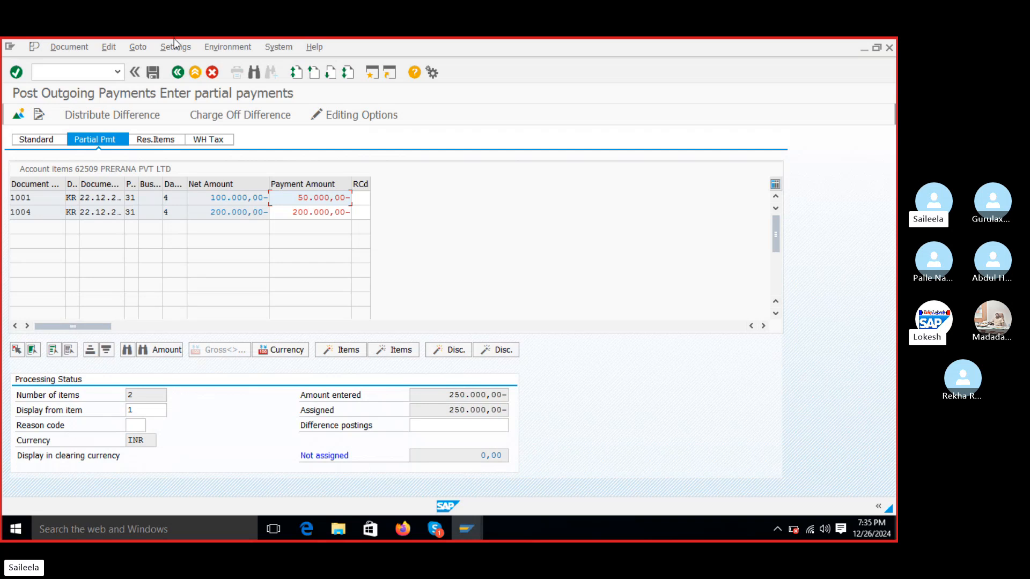
- Try to post the payment after giving the marked 50.000,00 vendor item the text VENDOR INVOICE
left_click(153, 76)
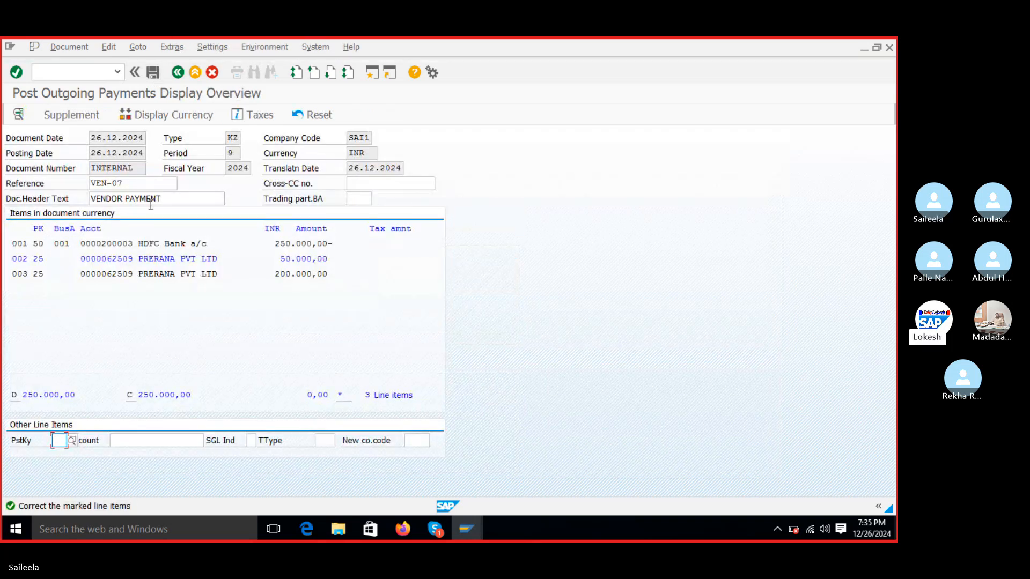
double_click(149, 257)
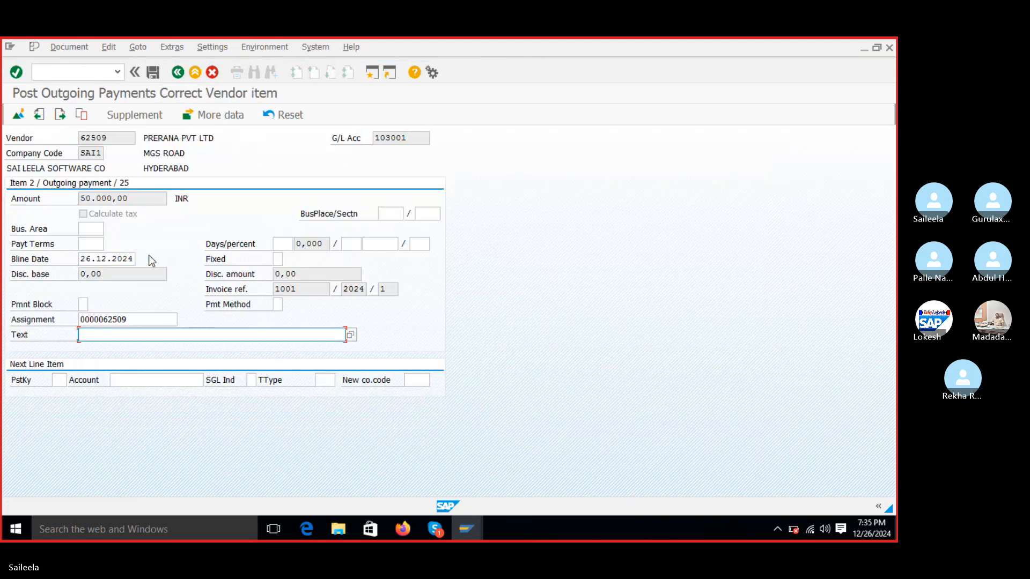
left_click(142, 340)
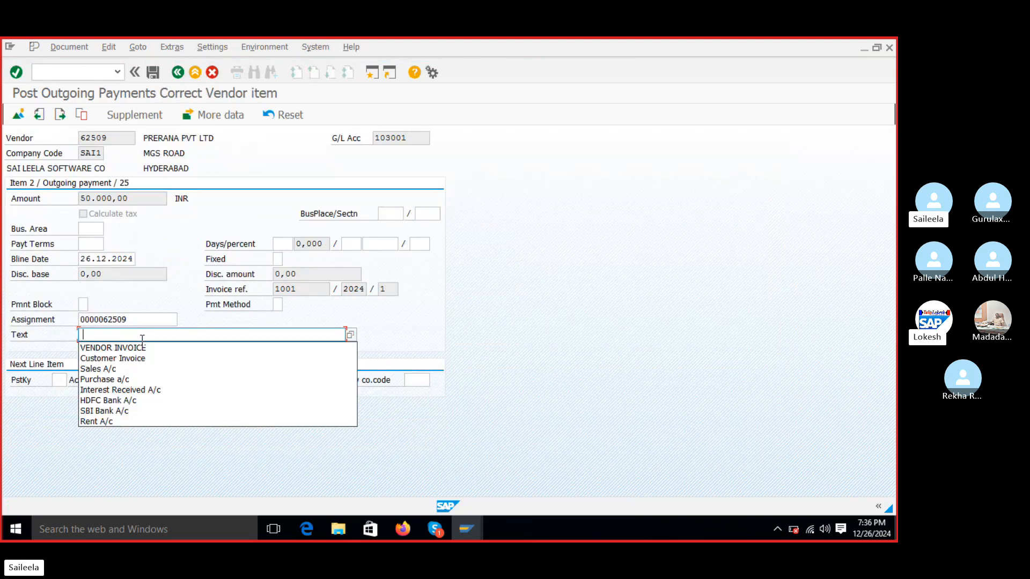
left_click(144, 347)
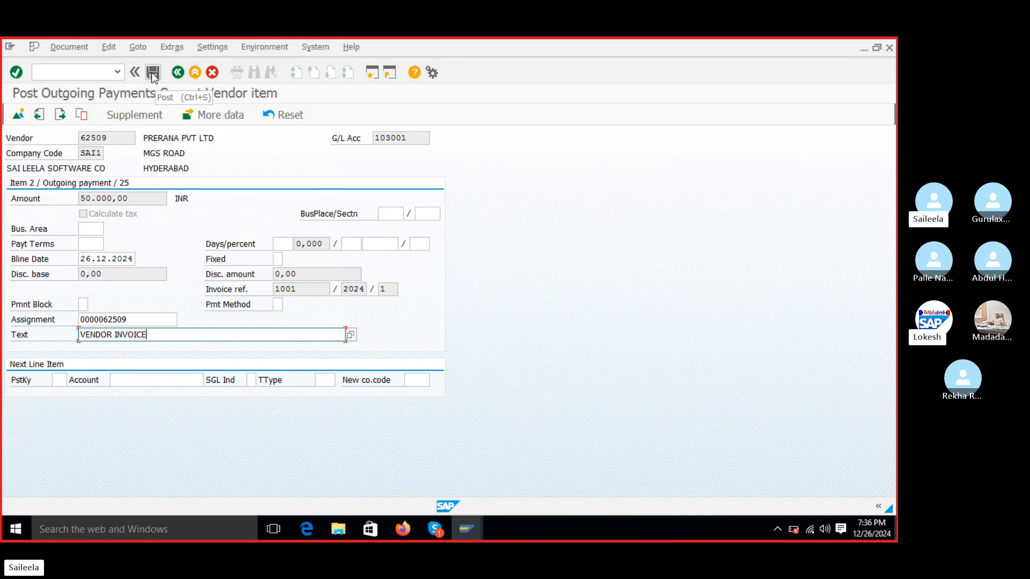
left_click(174, 74)
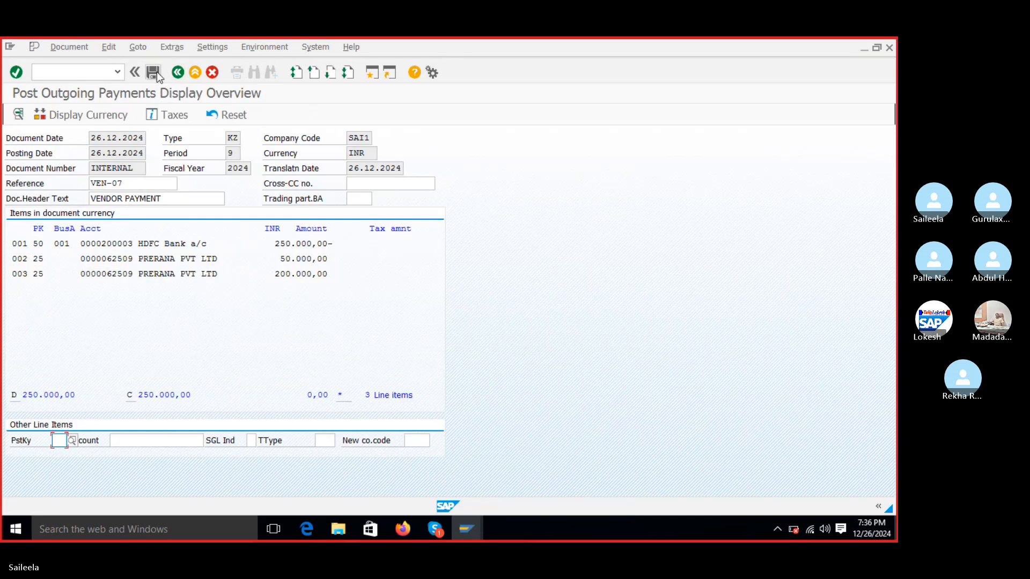
left_click(154, 72)
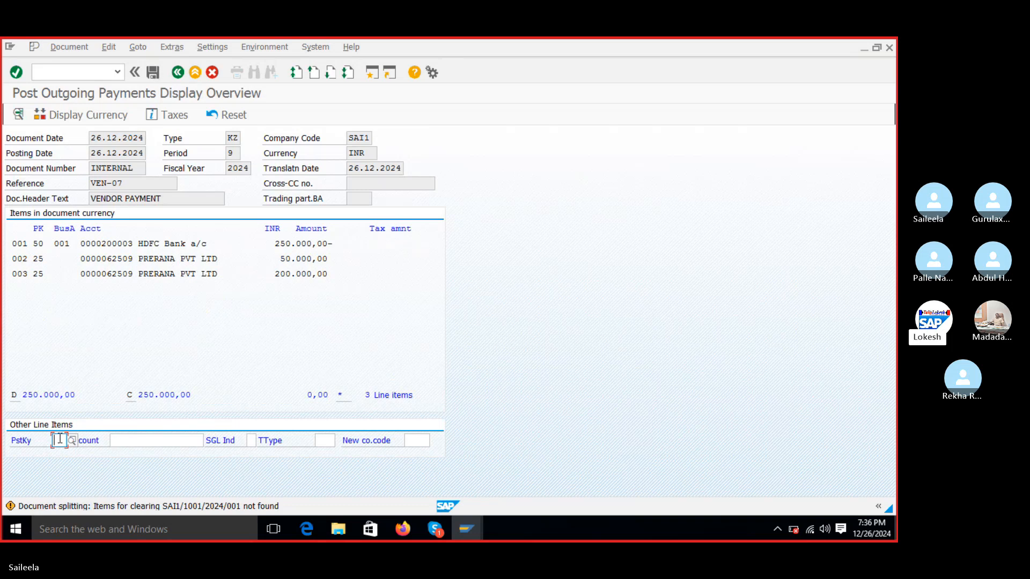
- Try to post with posting key 01 for another line item, and replace it with posting key 31
type("01")
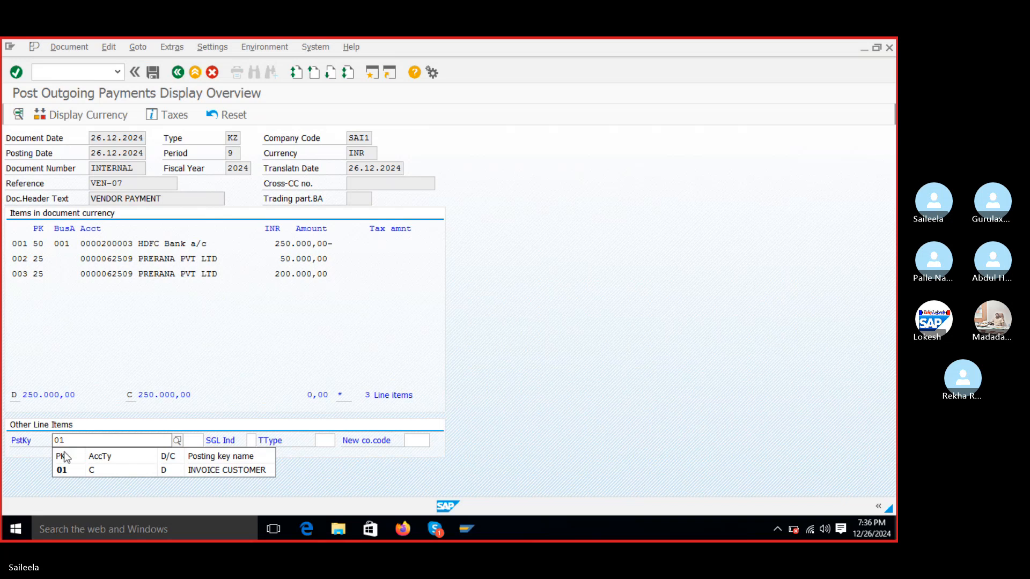
left_click(67, 470)
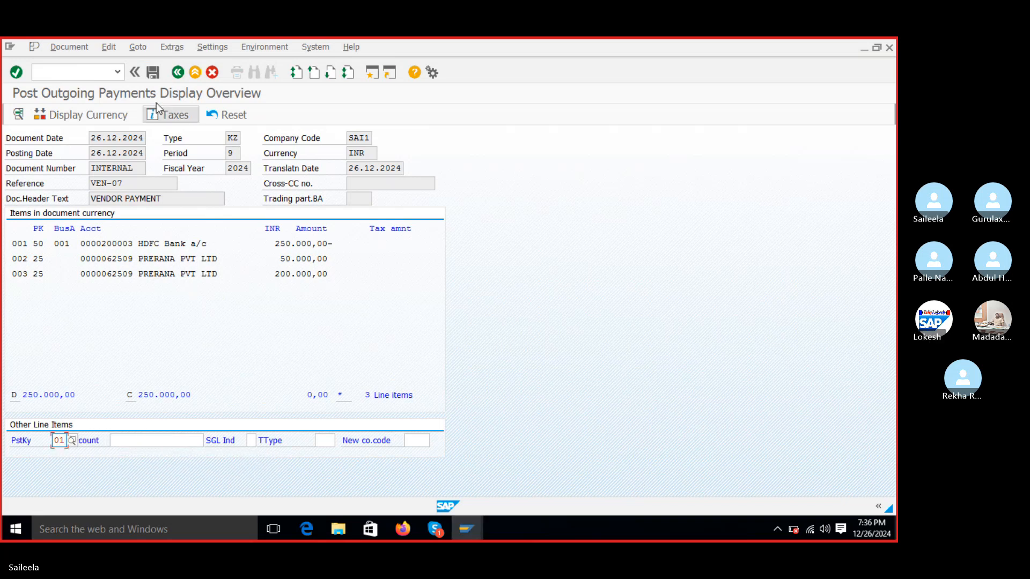
left_click(154, 72)
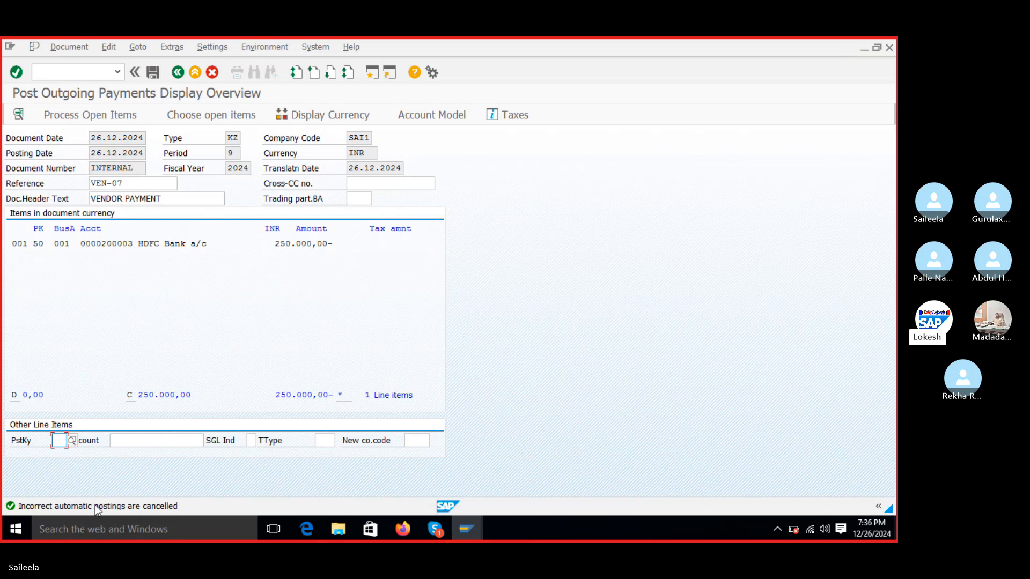
type("3")
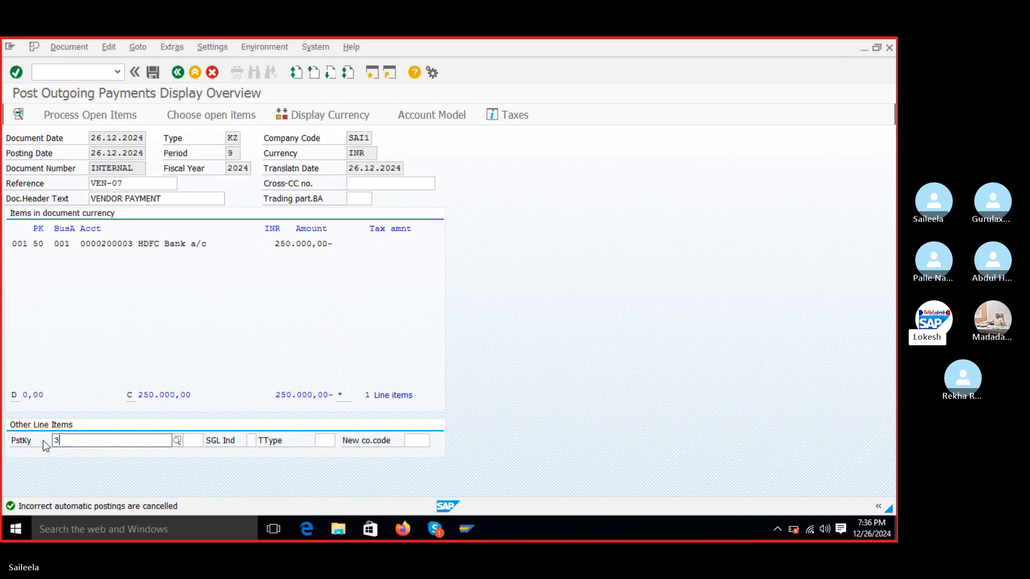
type("1")
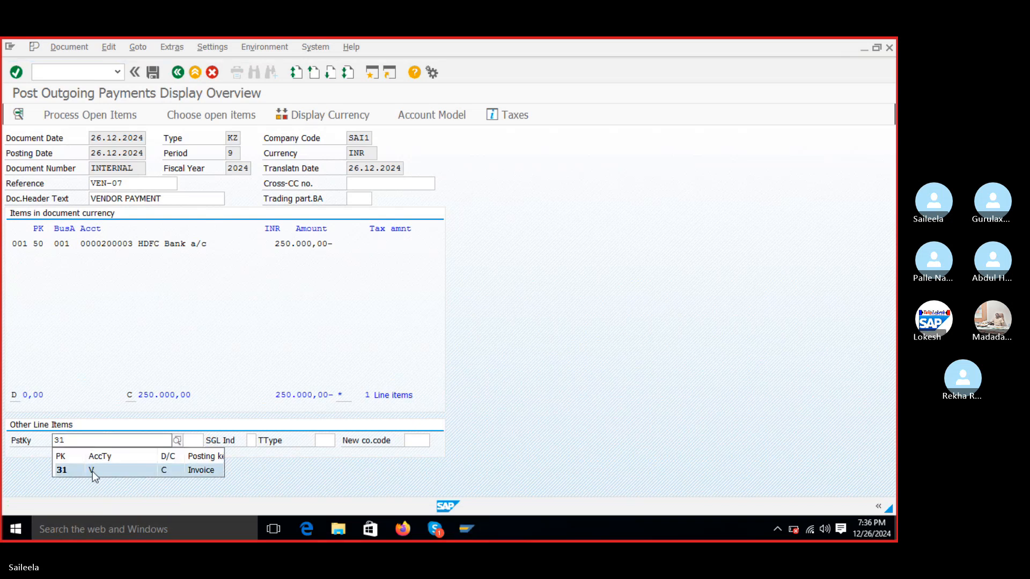
key("Return")
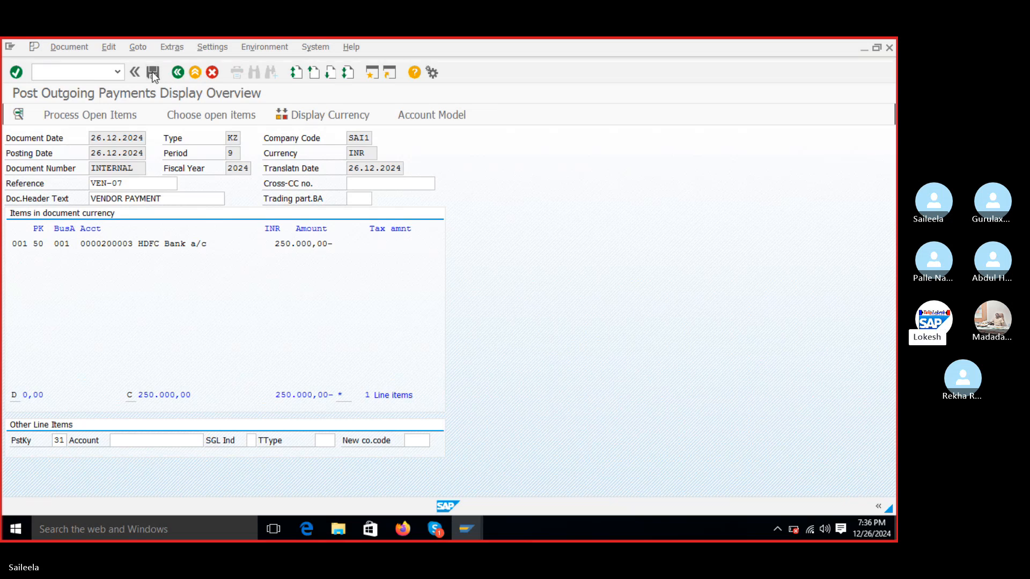
- Regenerate the vendor items, add text VENDOR INVOICE to the marked 50.000,00 item and post the outgoing payment
left_click(153, 74)
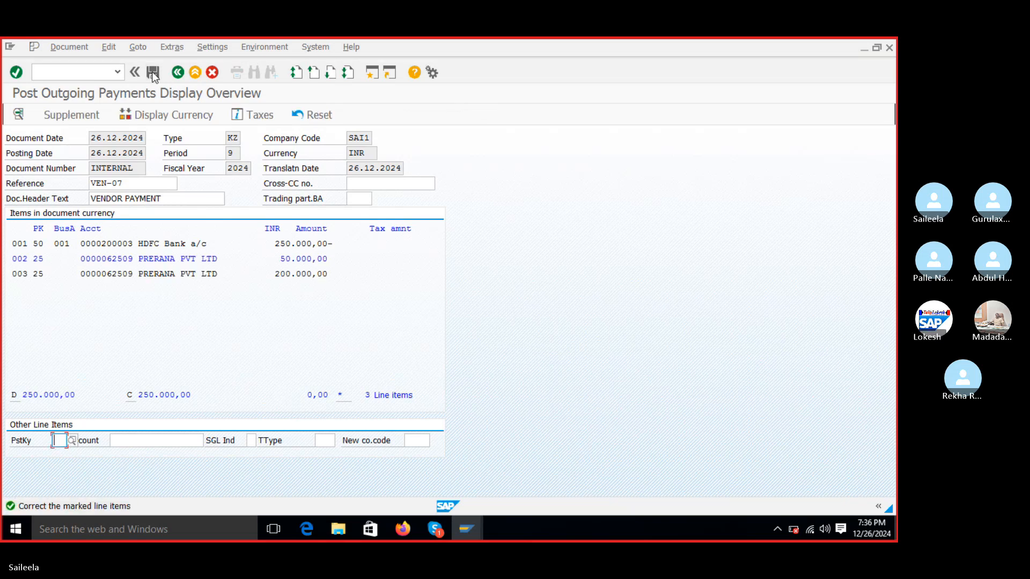
left_click(133, 260)
double_click(131, 256)
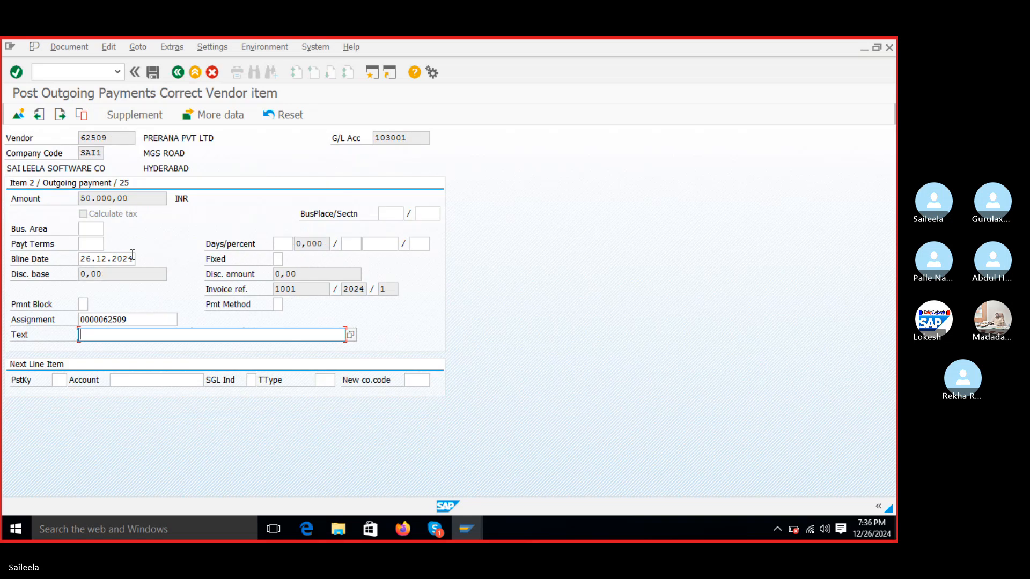
left_click(118, 341)
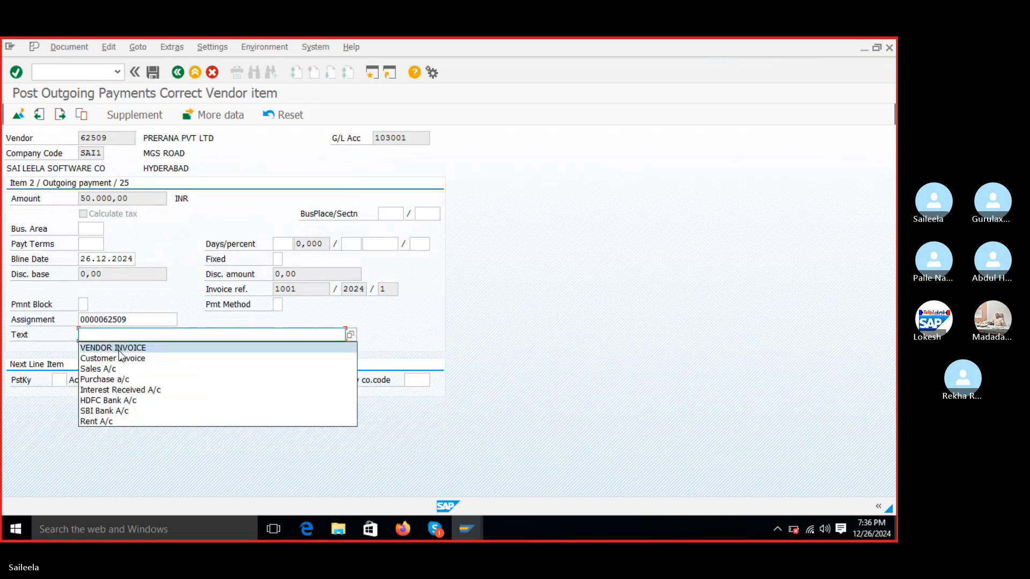
left_click(118, 347)
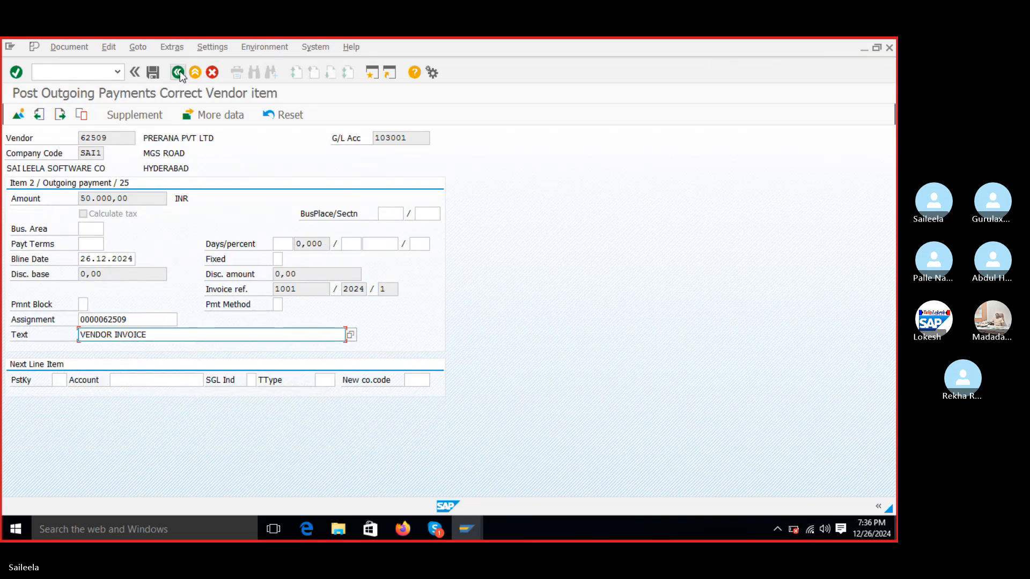
left_click(62, 379)
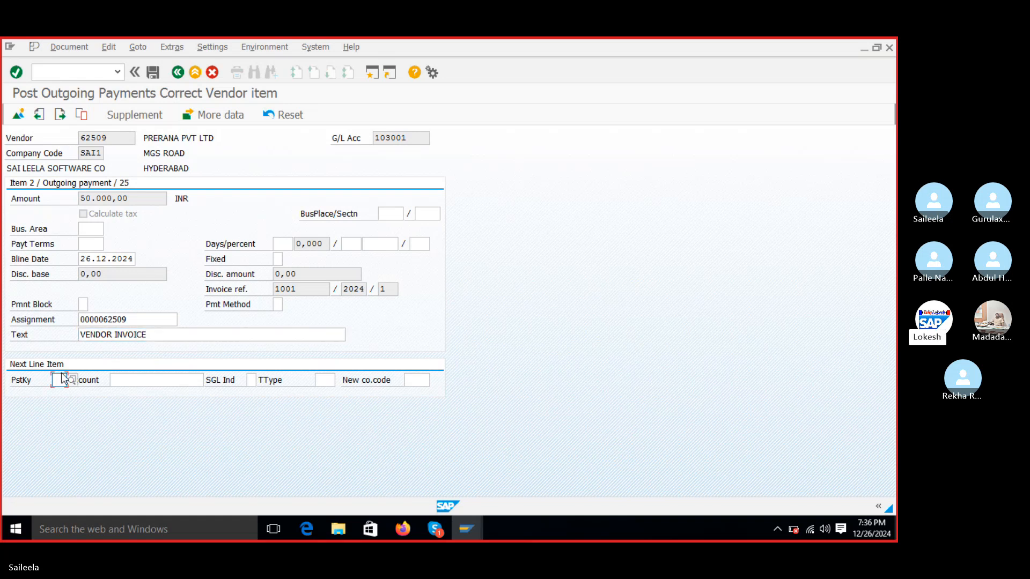
left_click(153, 75)
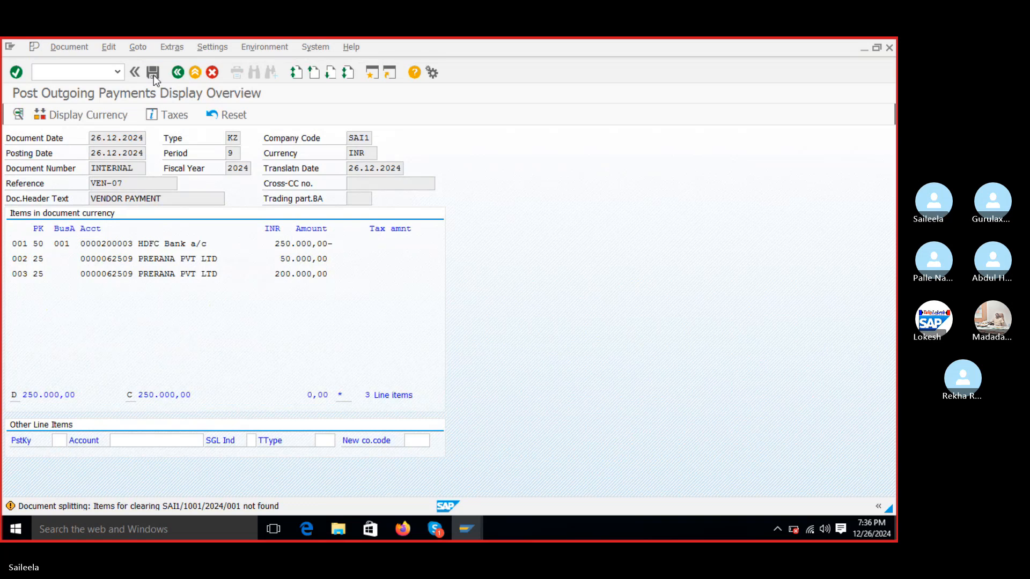
left_click(154, 73)
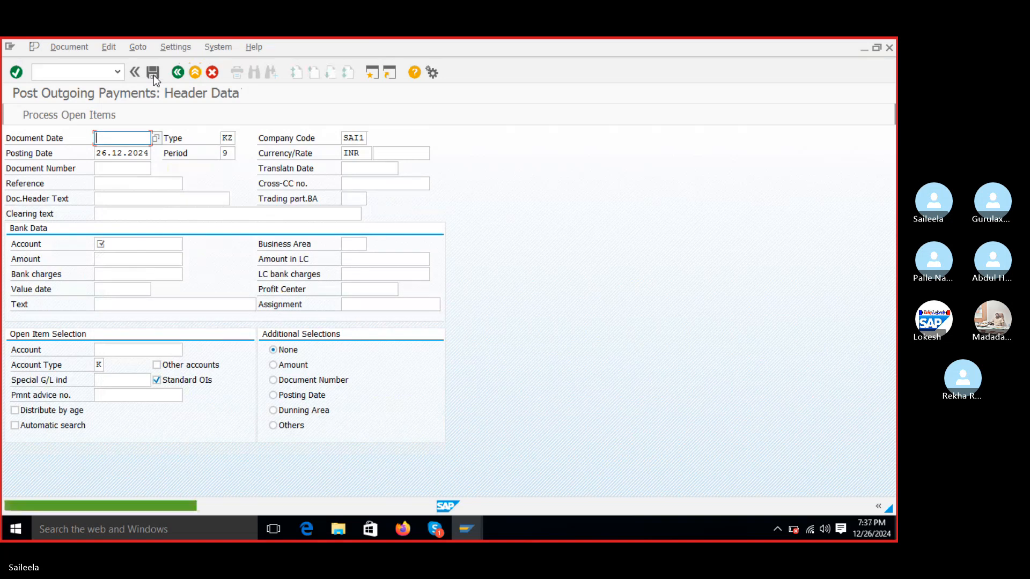